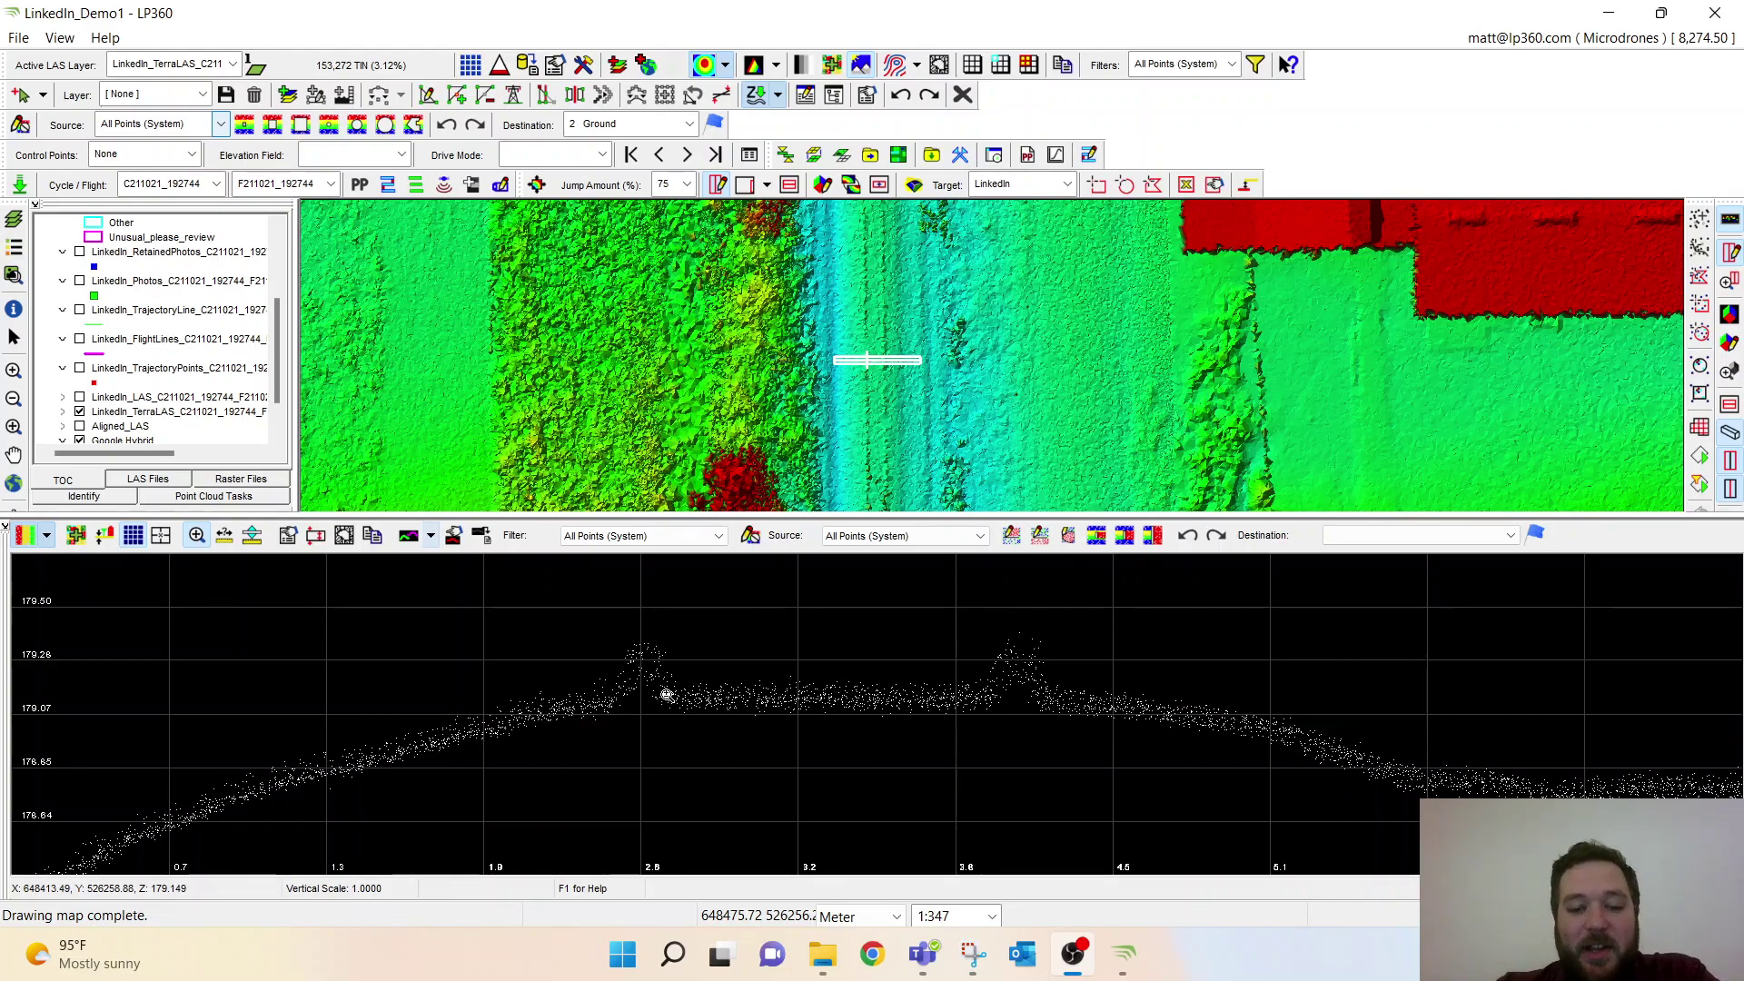
Make LinkedIn_LAS_C211021_192744_F211021_192744 the active LAS layer so its points fill the profile
click(232, 64)
click(232, 106)
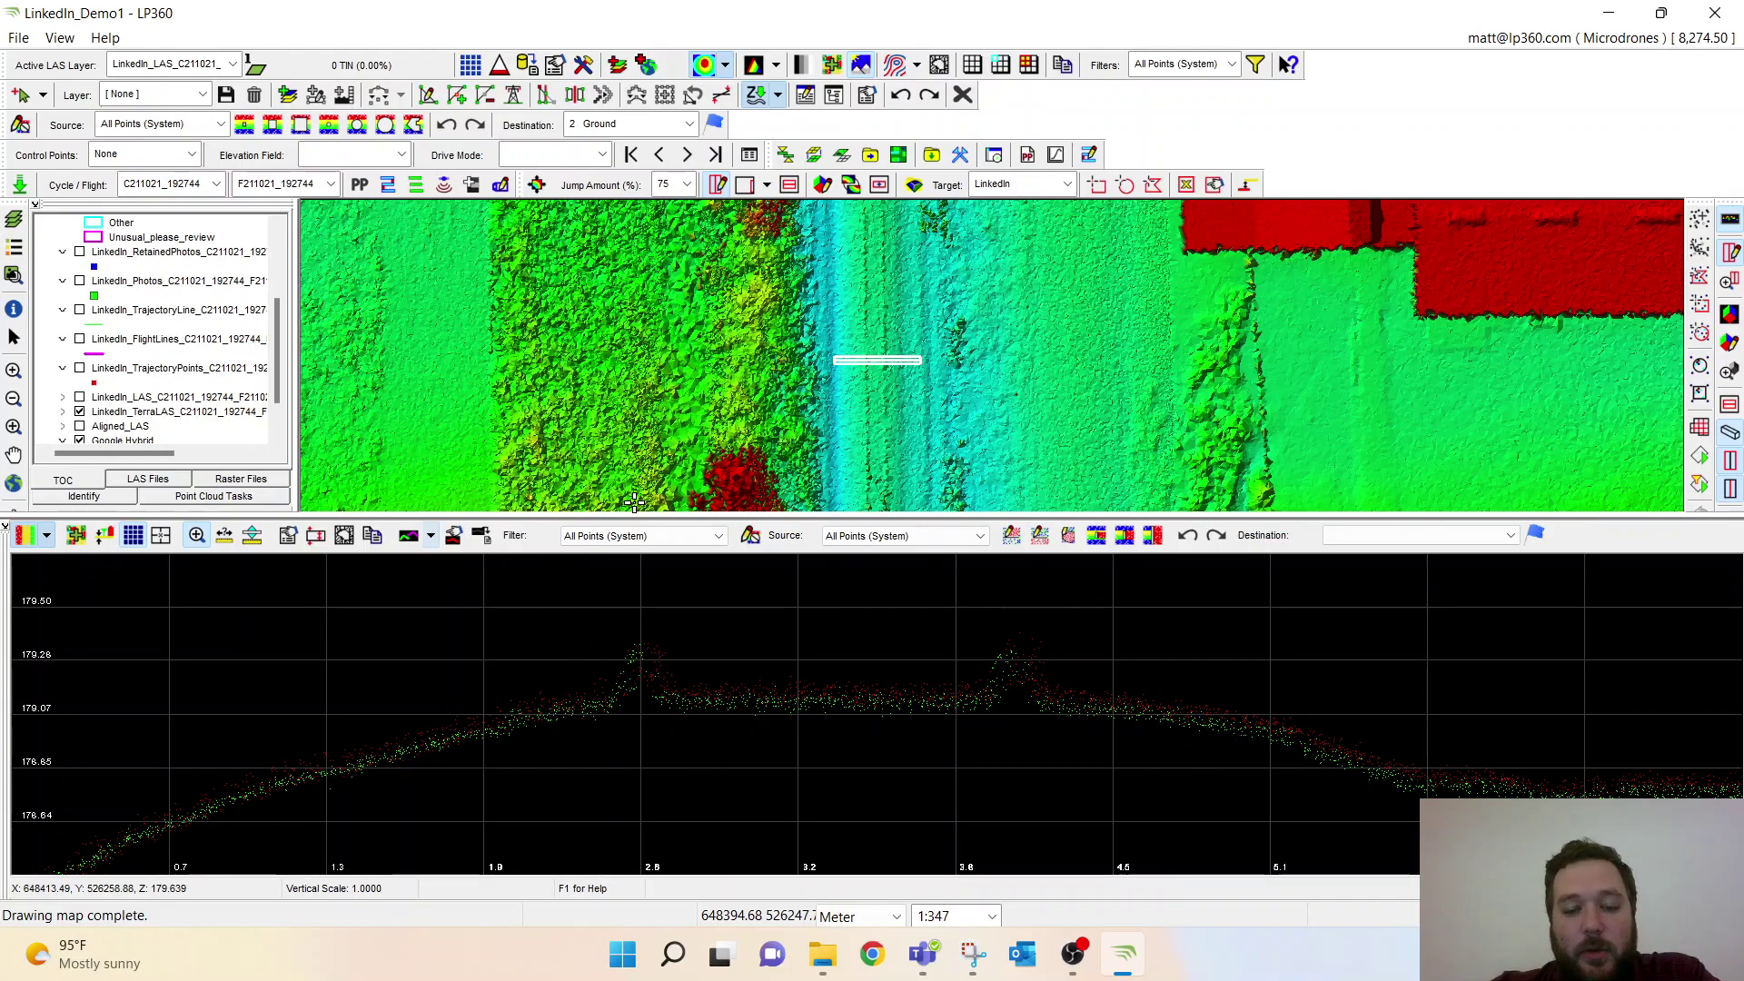
Make Aligned_LAS the active LAS layer and zoom in on its strip-aligned profile points
click(233, 64)
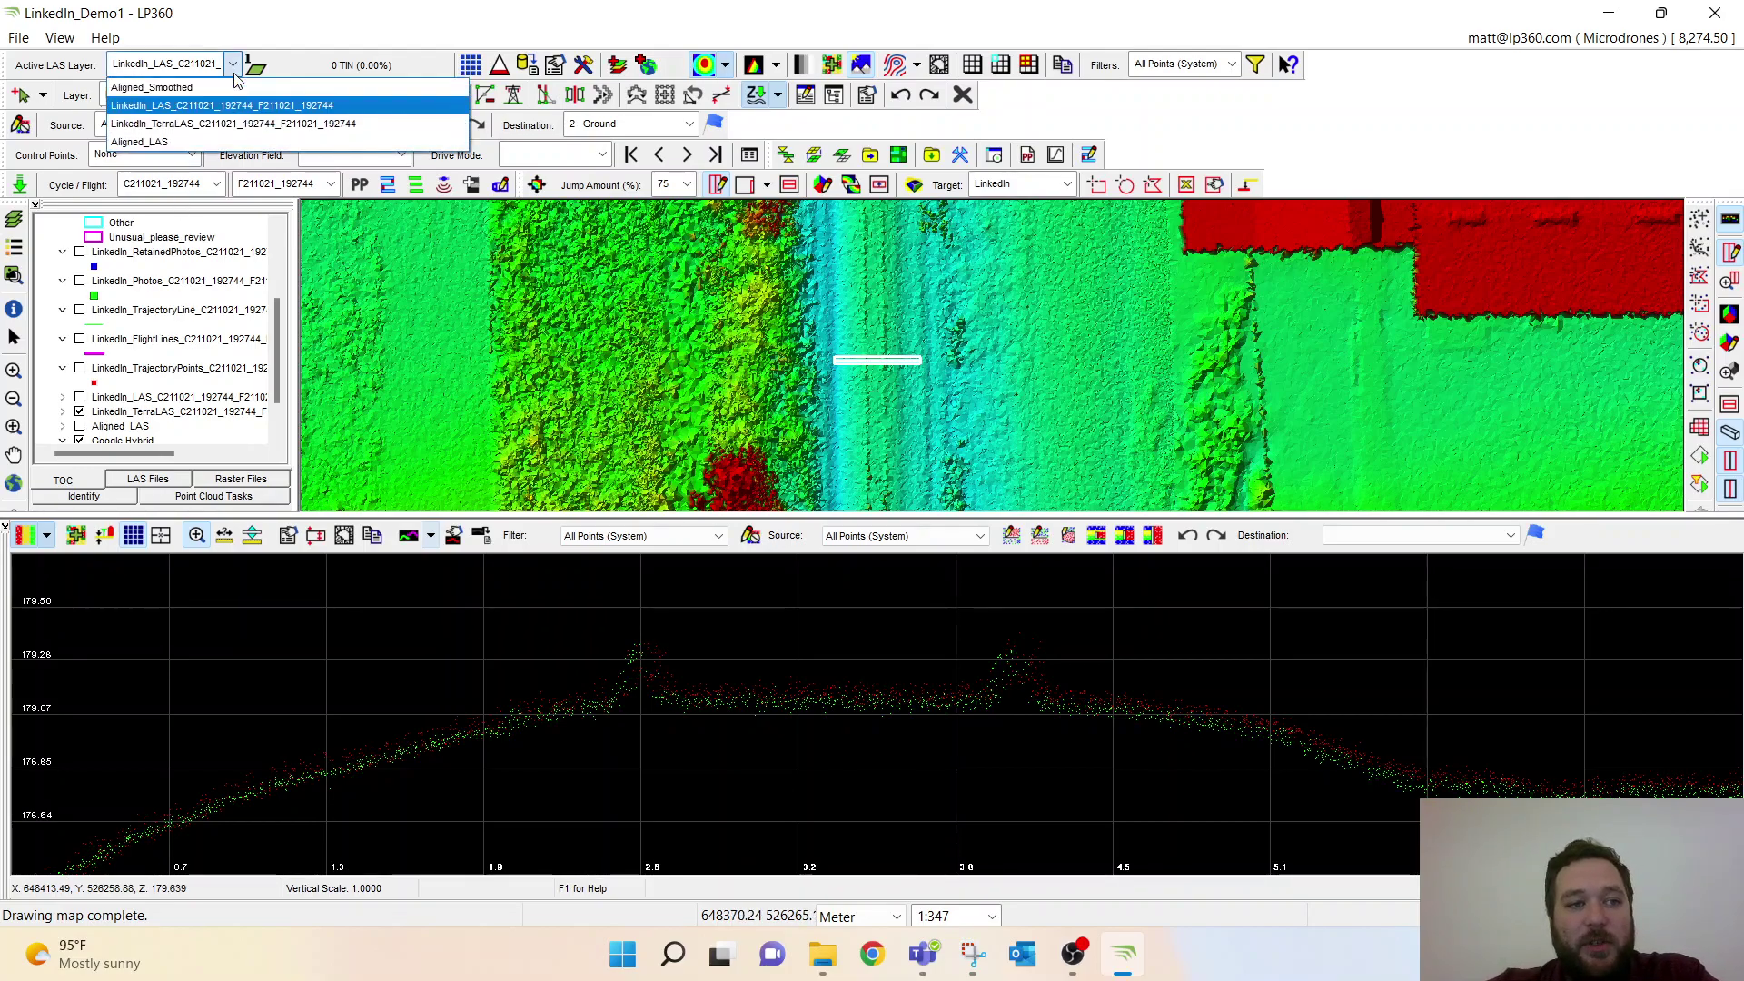
click(227, 142)
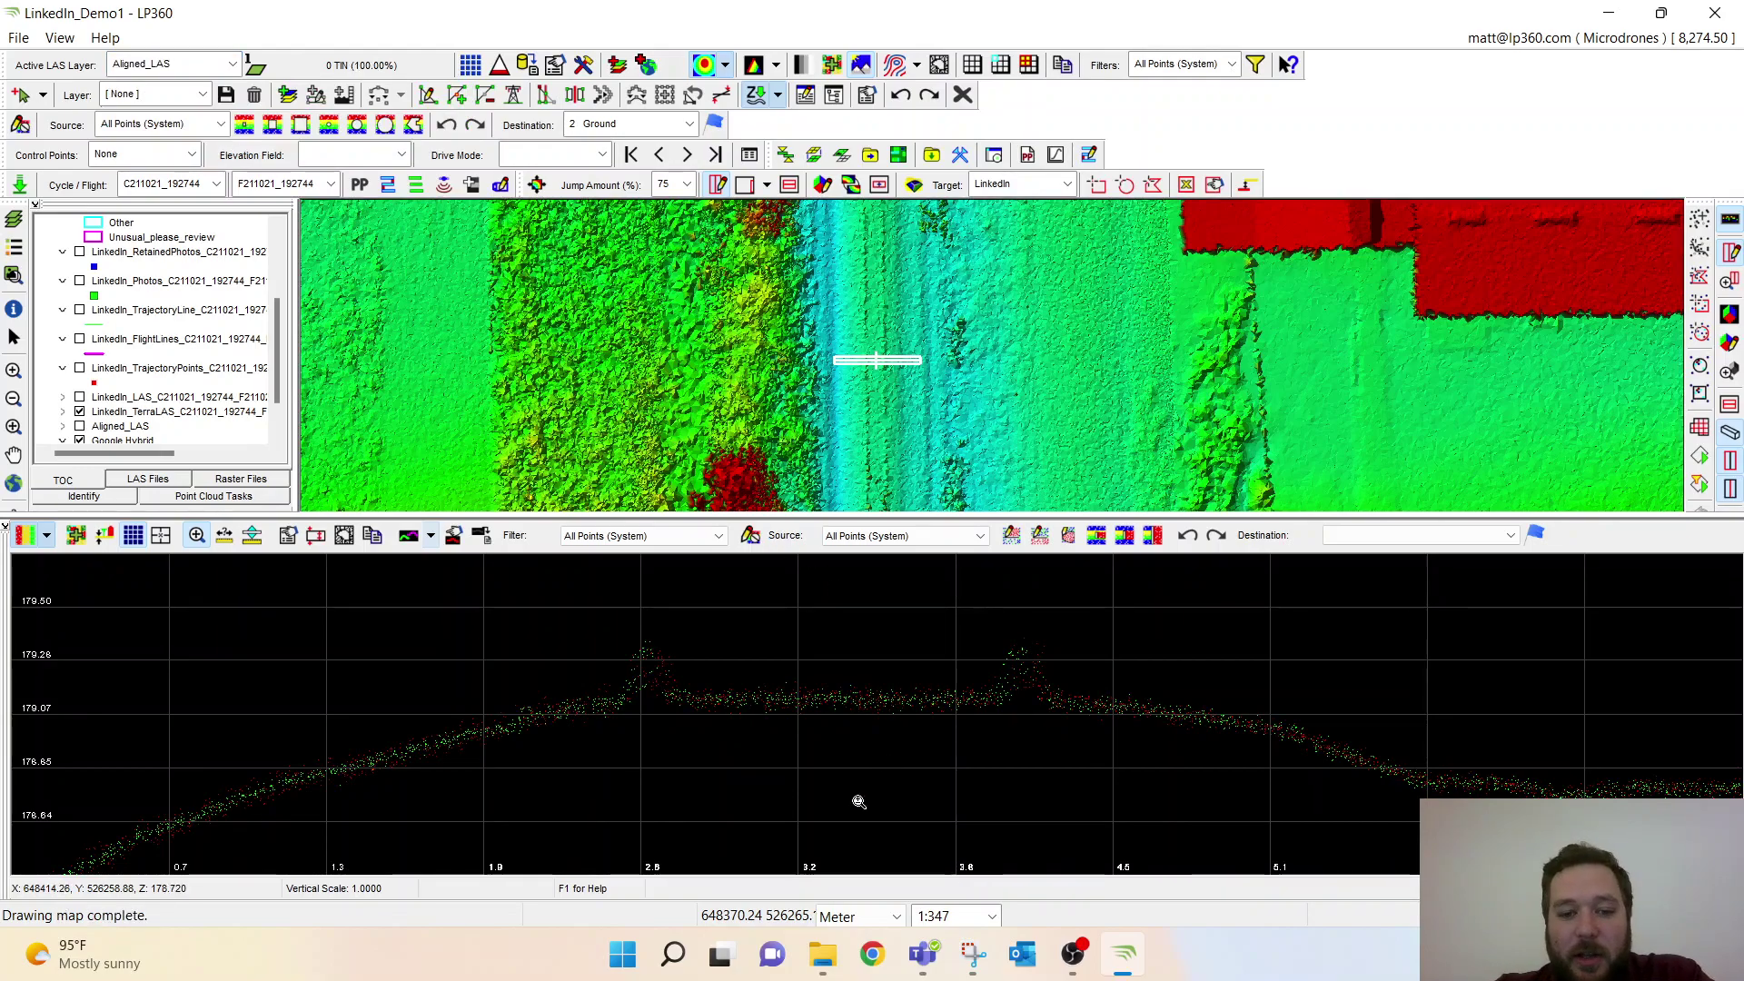
click(845, 706)
click(857, 696)
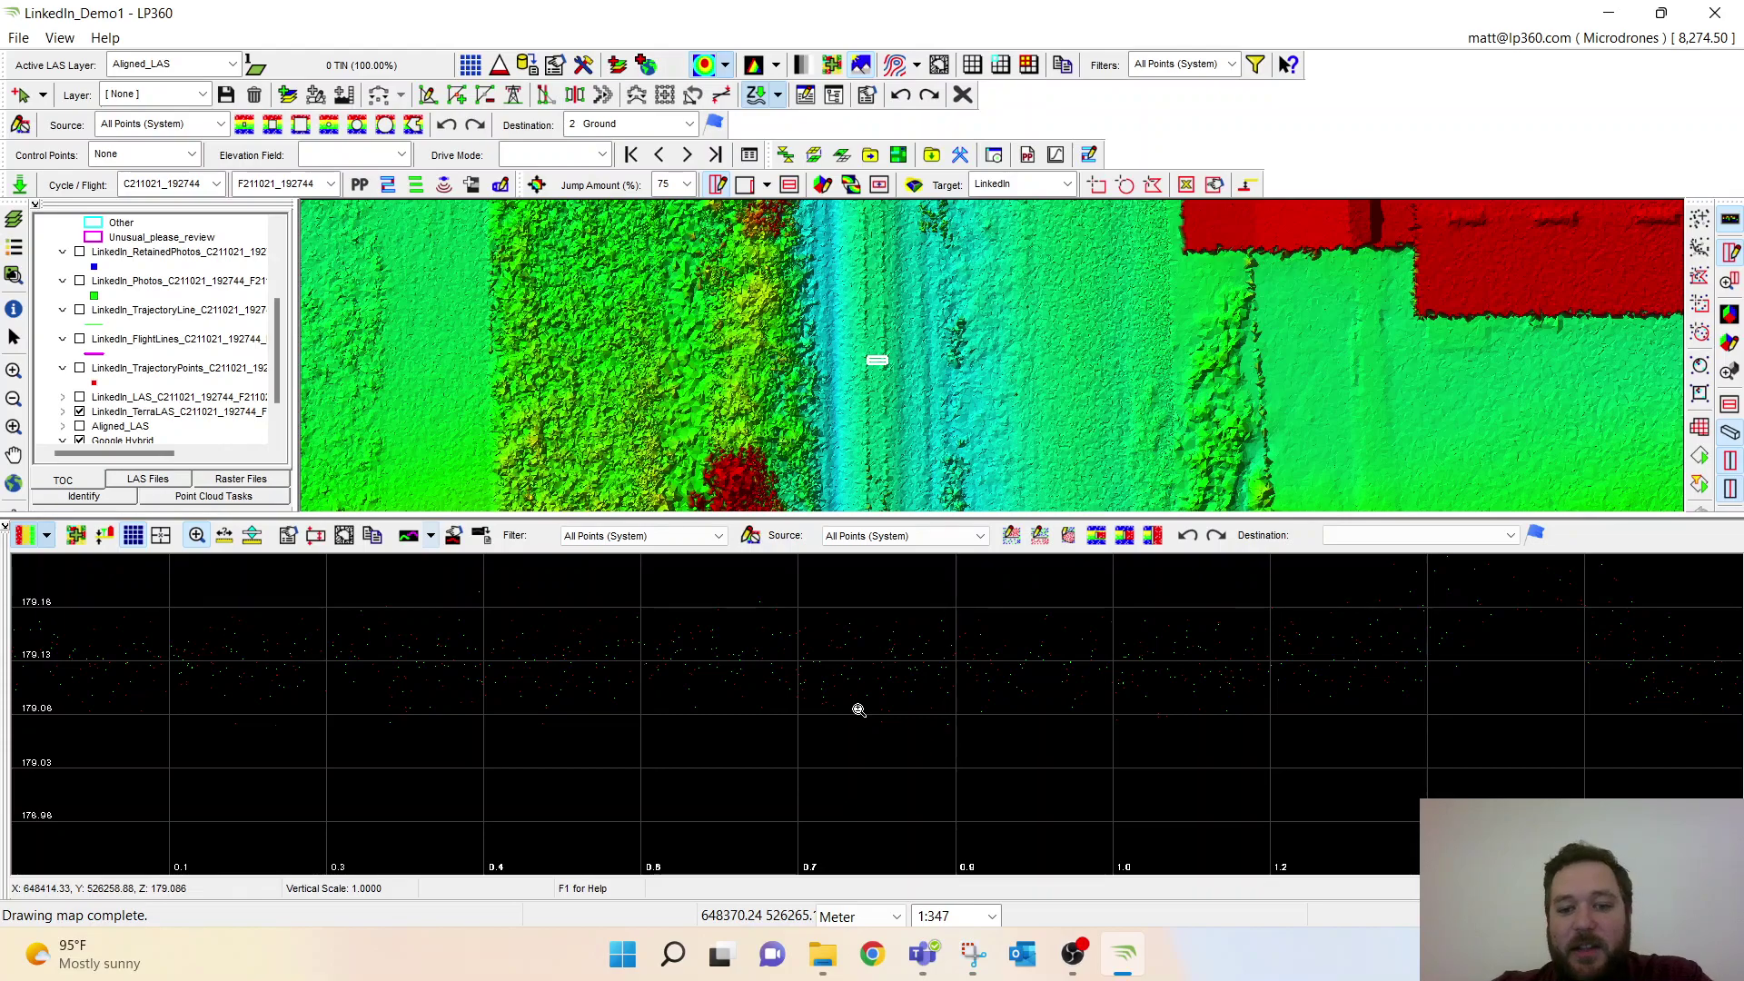
scroll(849, 681, down, 3)
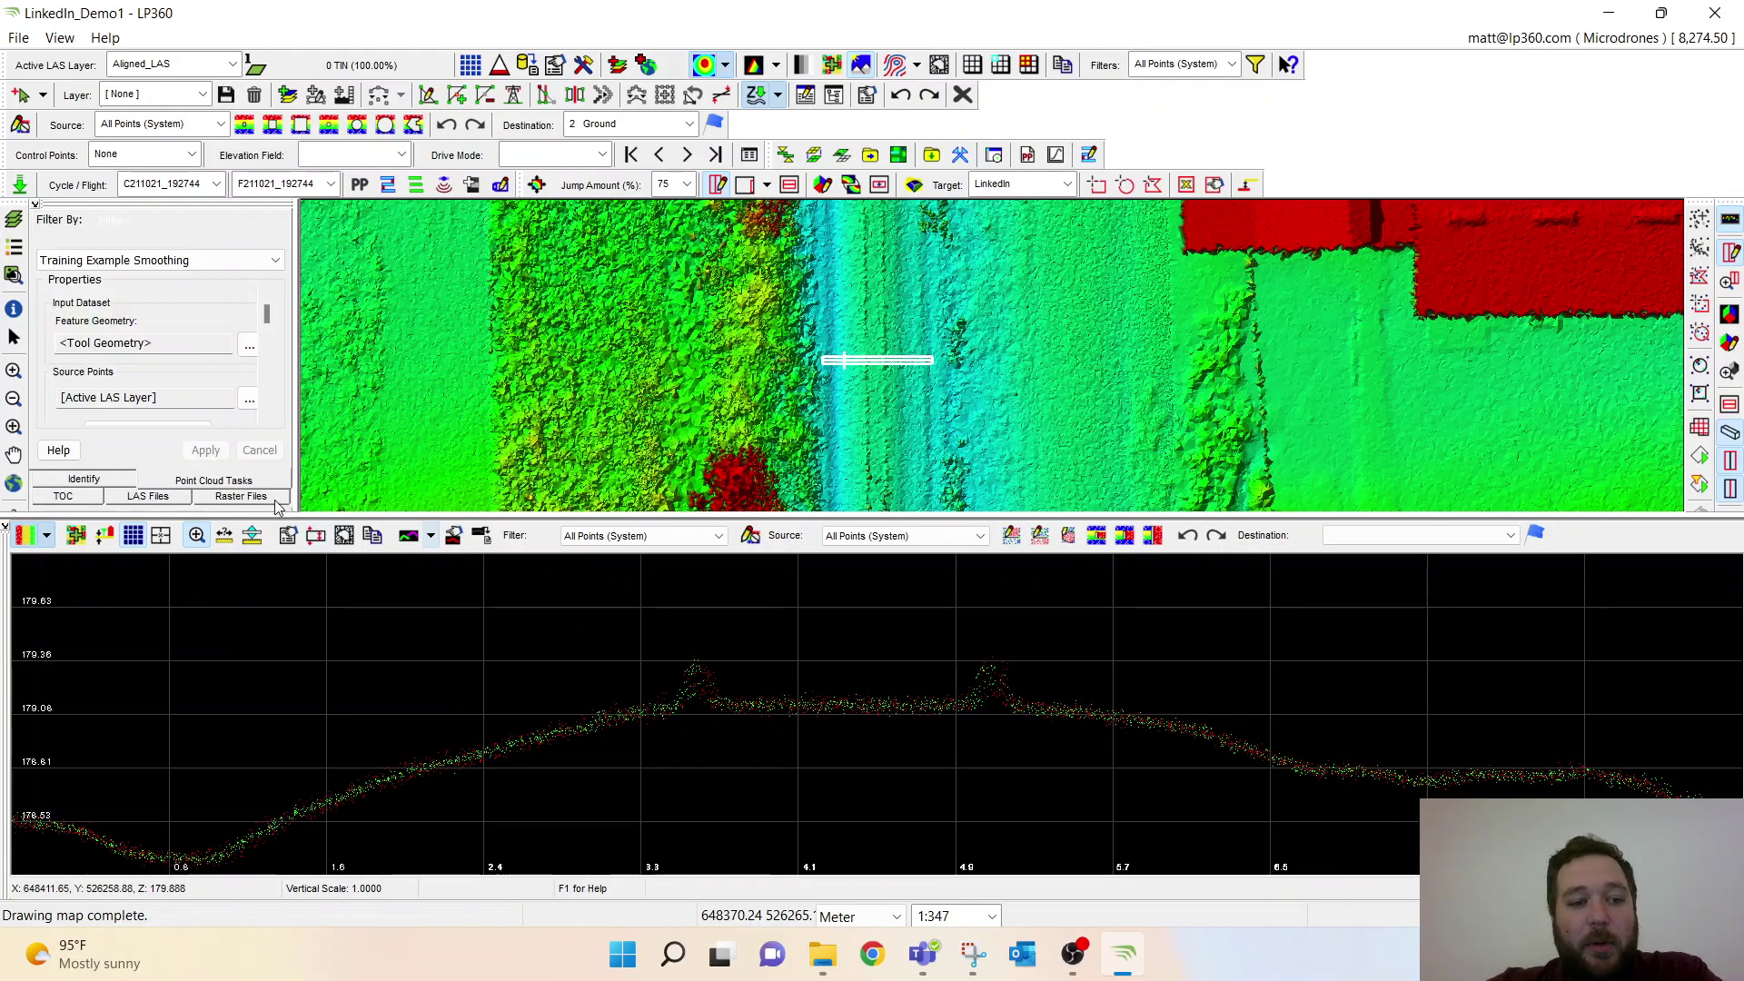
Load the 12 - TV - Smoothing task from the Point Cloud Tasks list
click(277, 498)
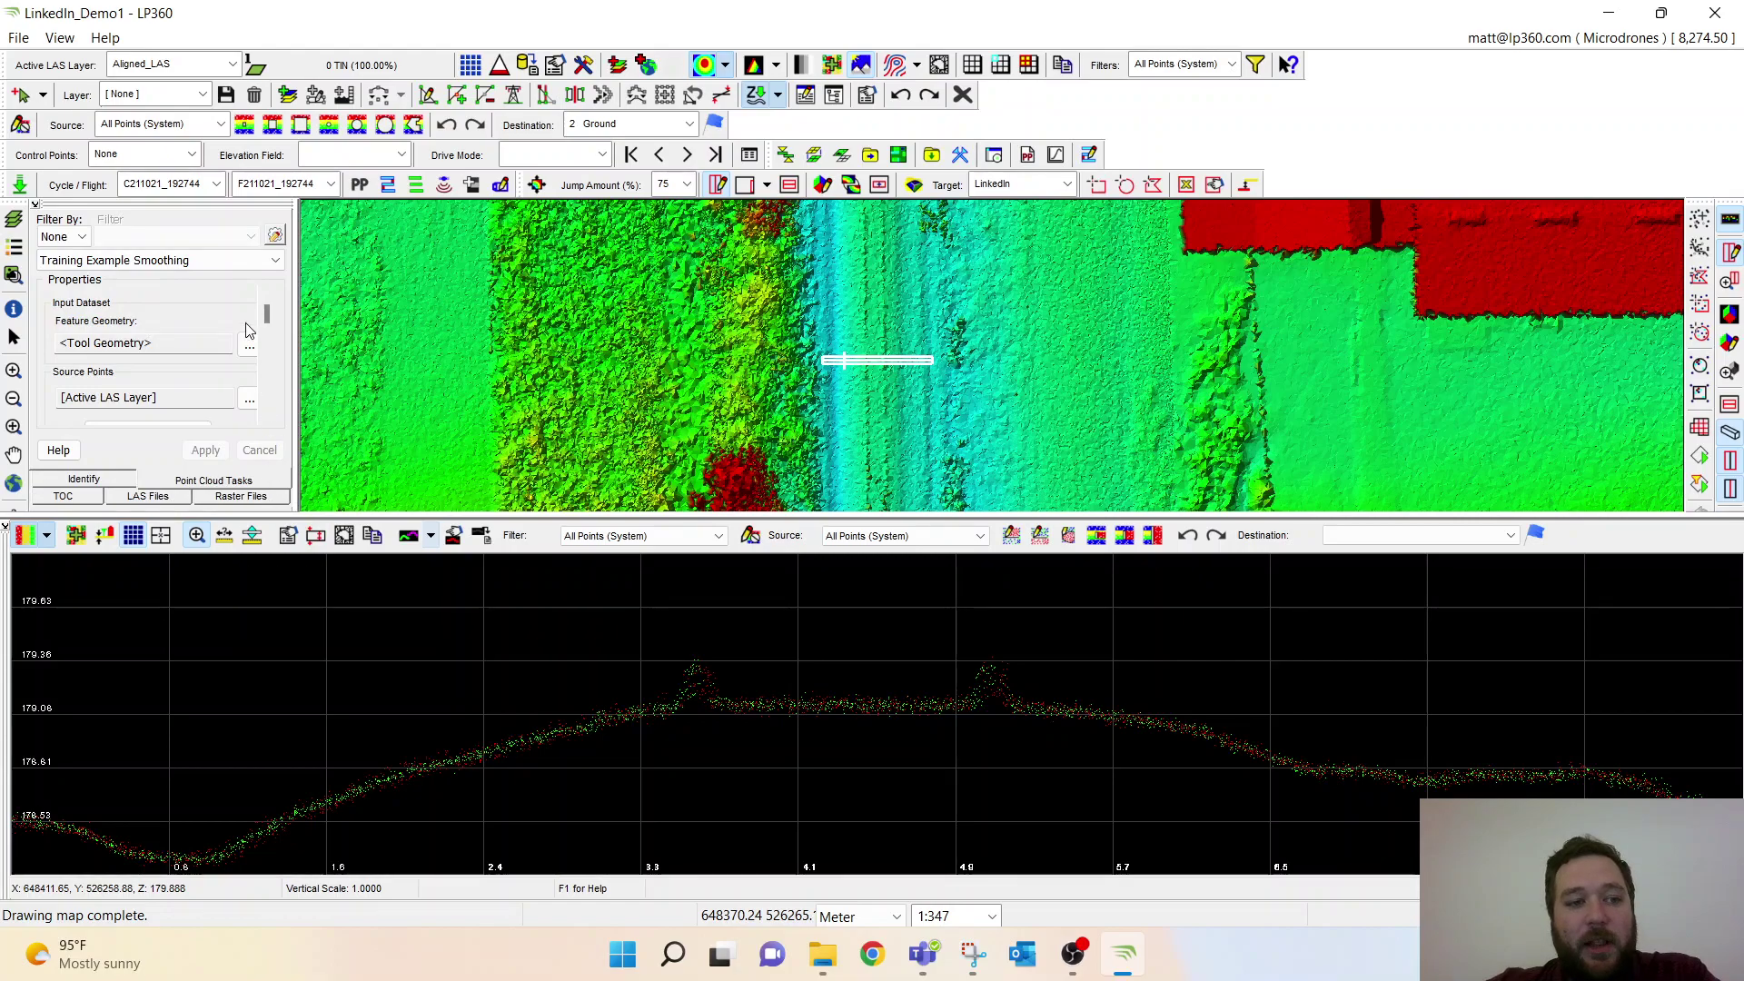
click(273, 263)
click(274, 261)
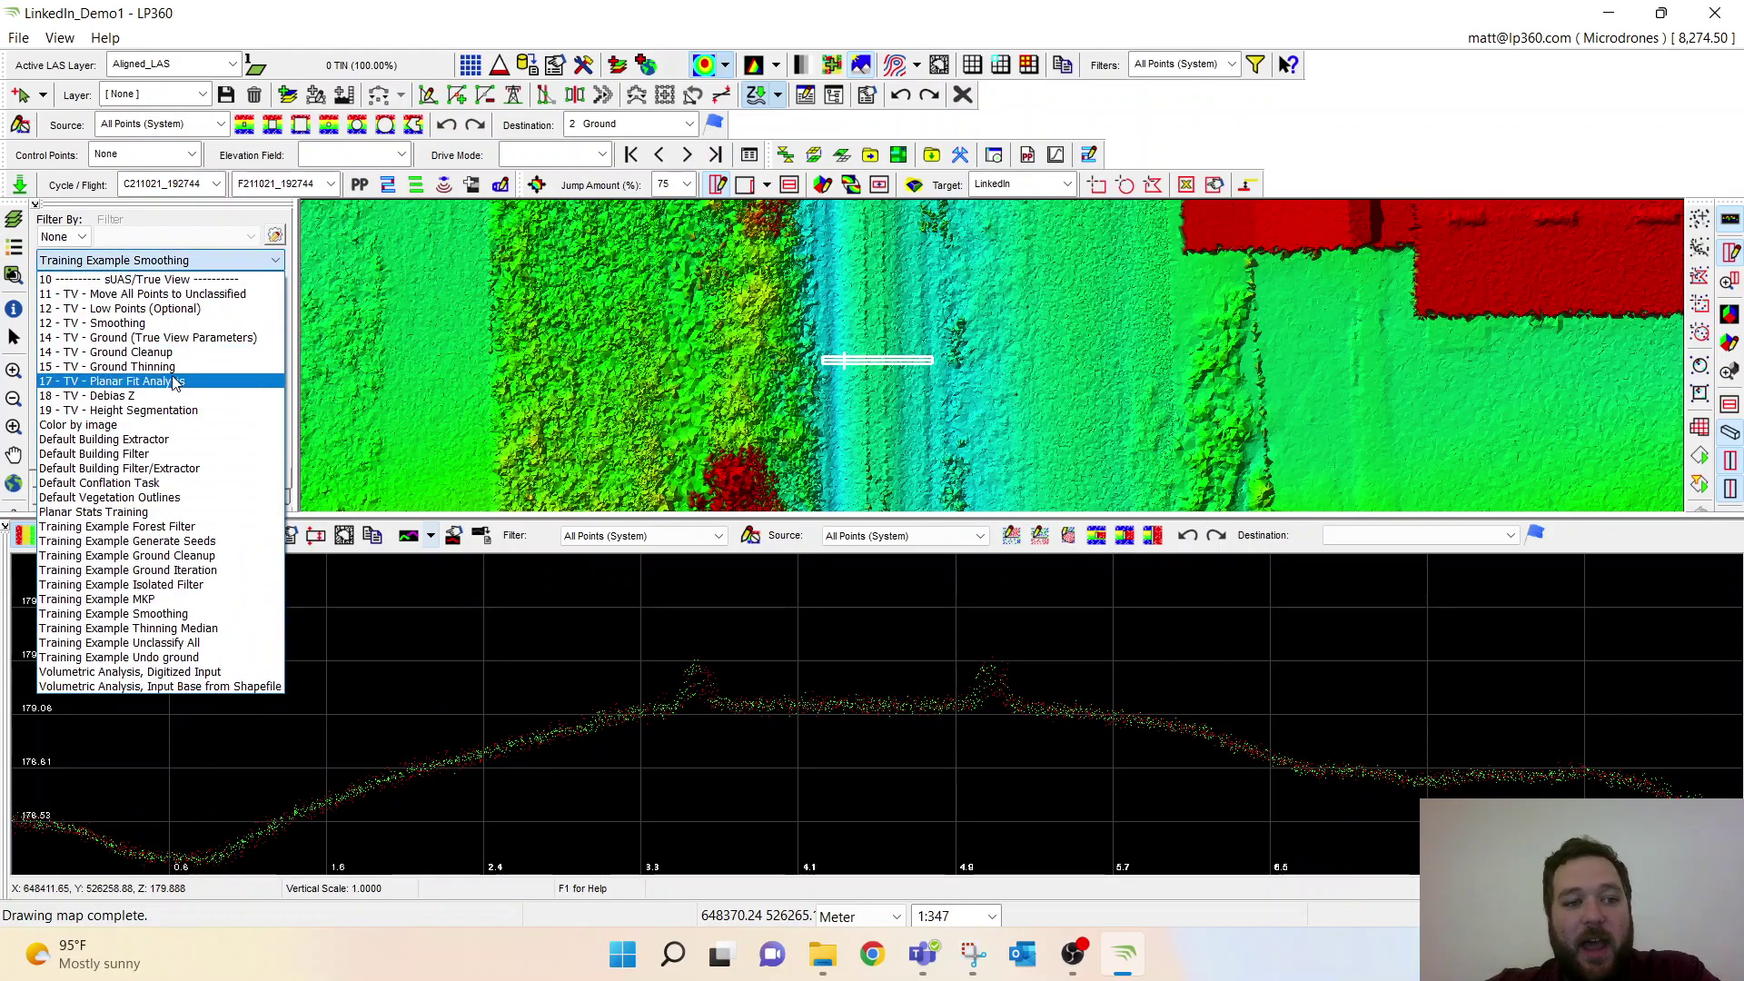
click(160, 322)
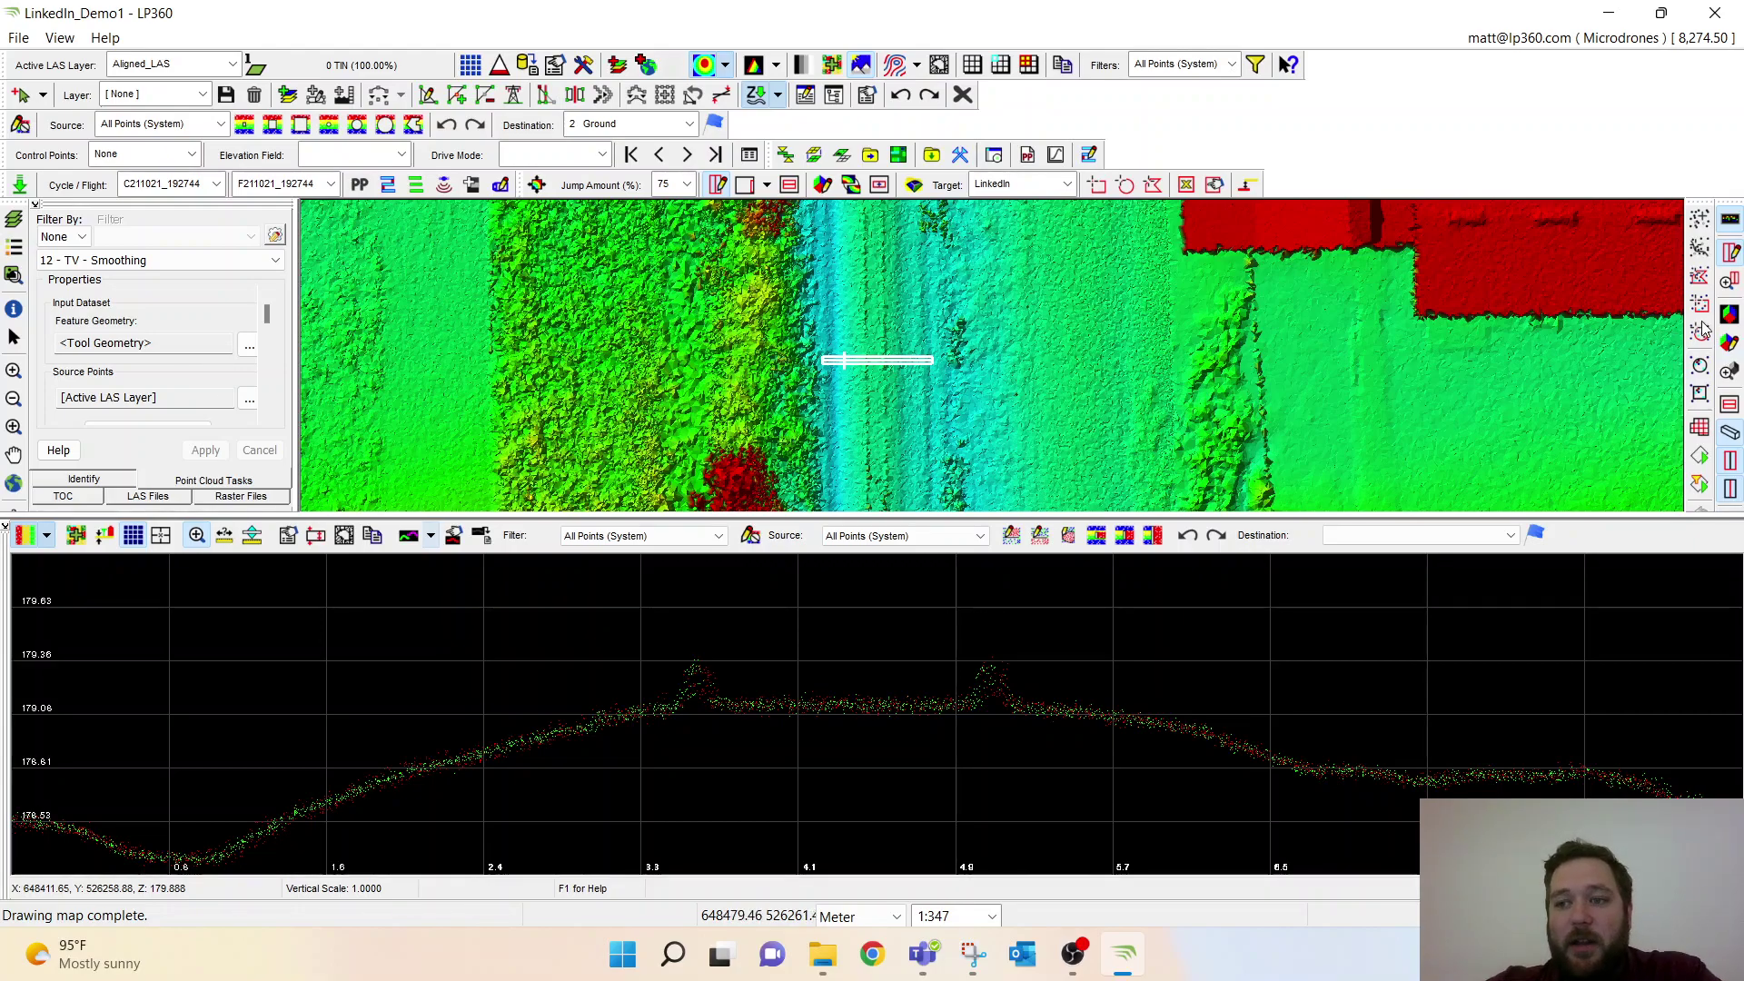
click(1698, 275)
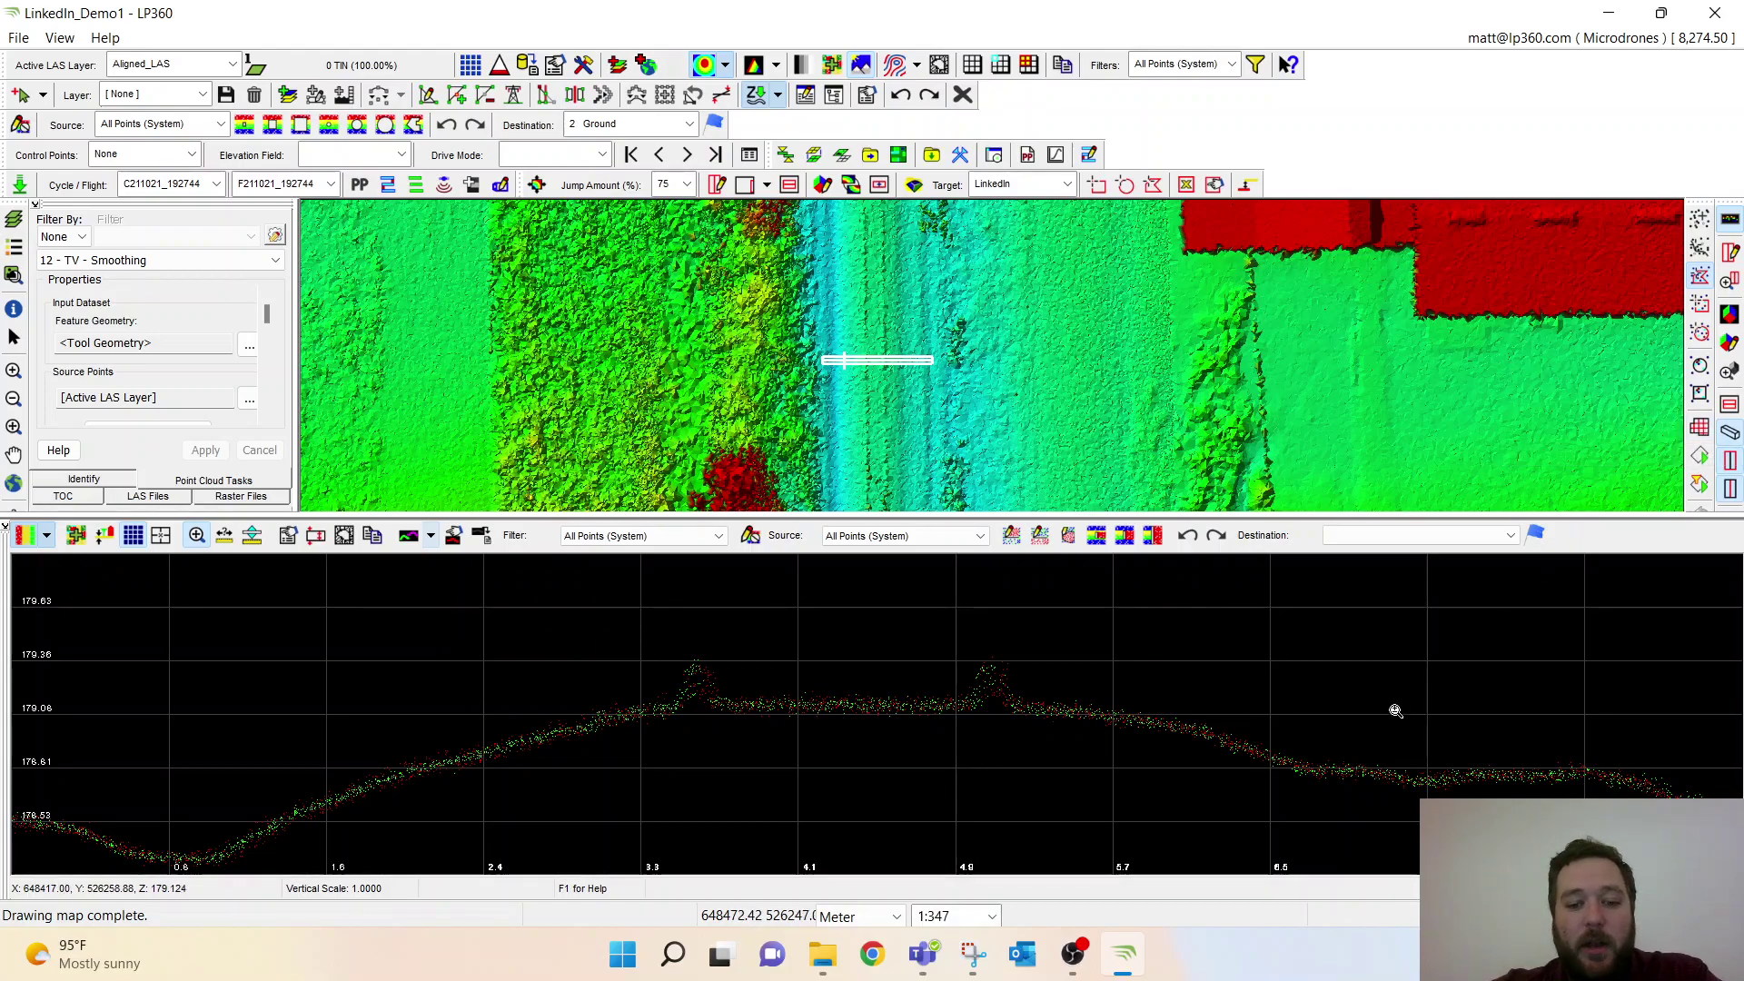
Show the Snipping Tool screenshot of the finished smoothing run over the map, then close it
click(974, 954)
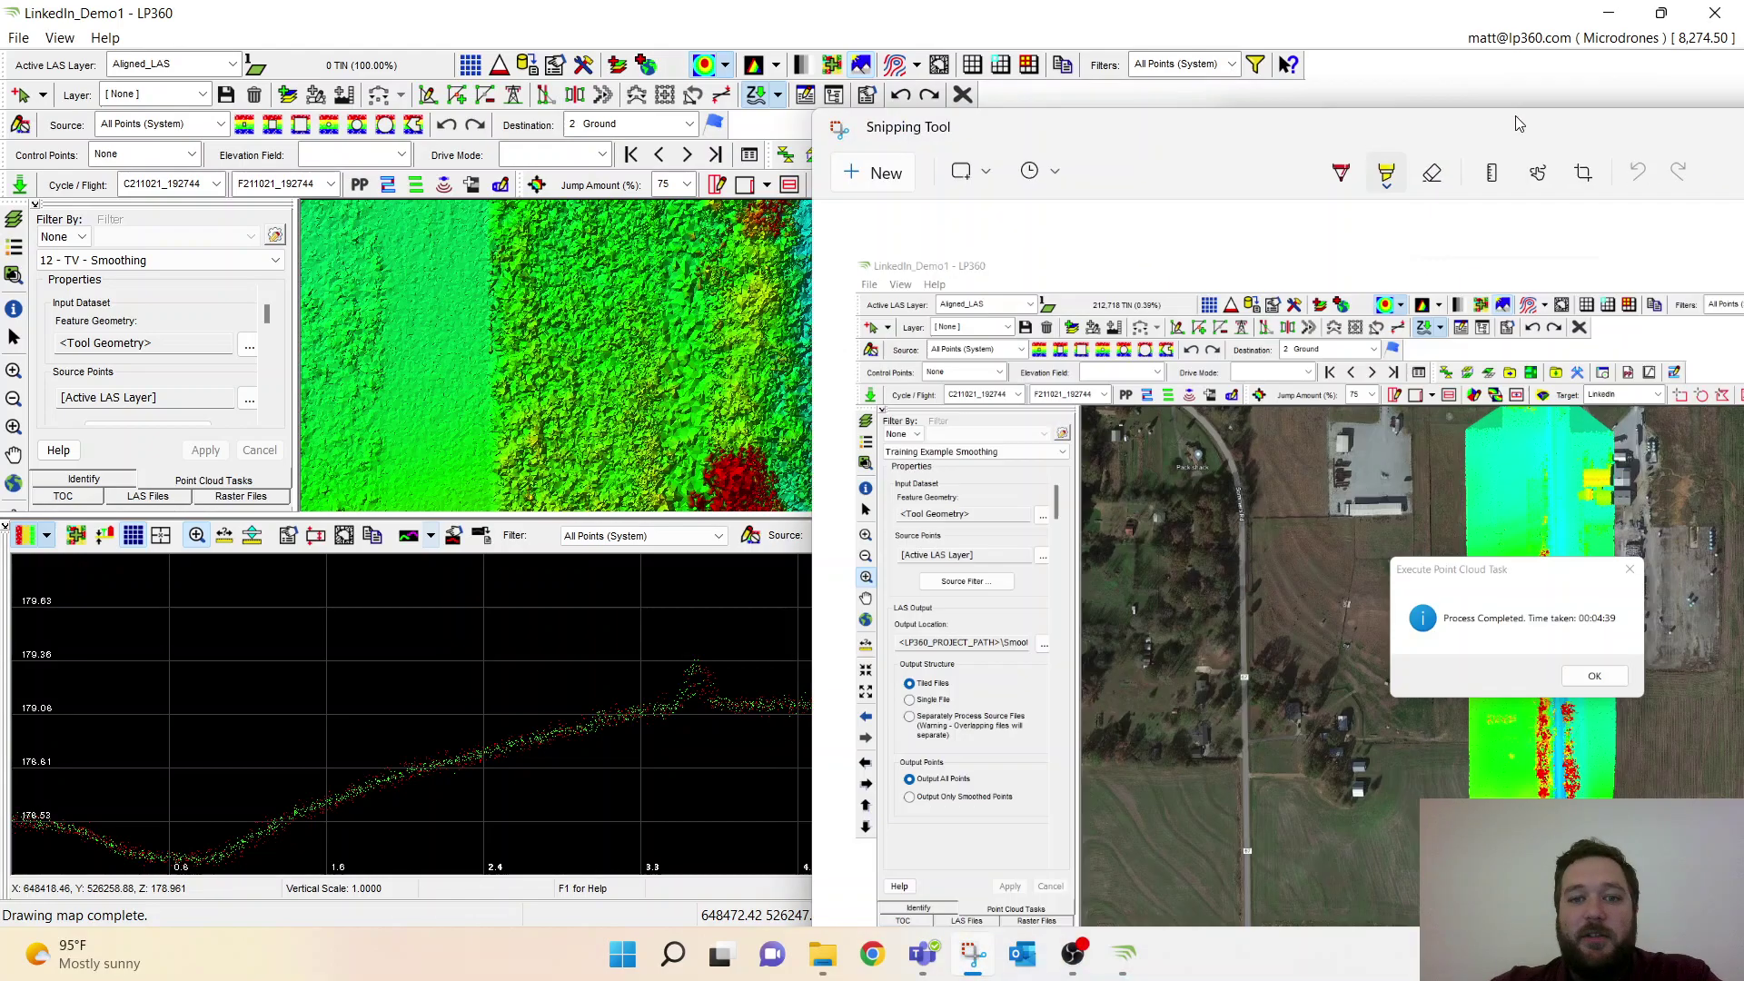
drag(1272, 128, 802, 35)
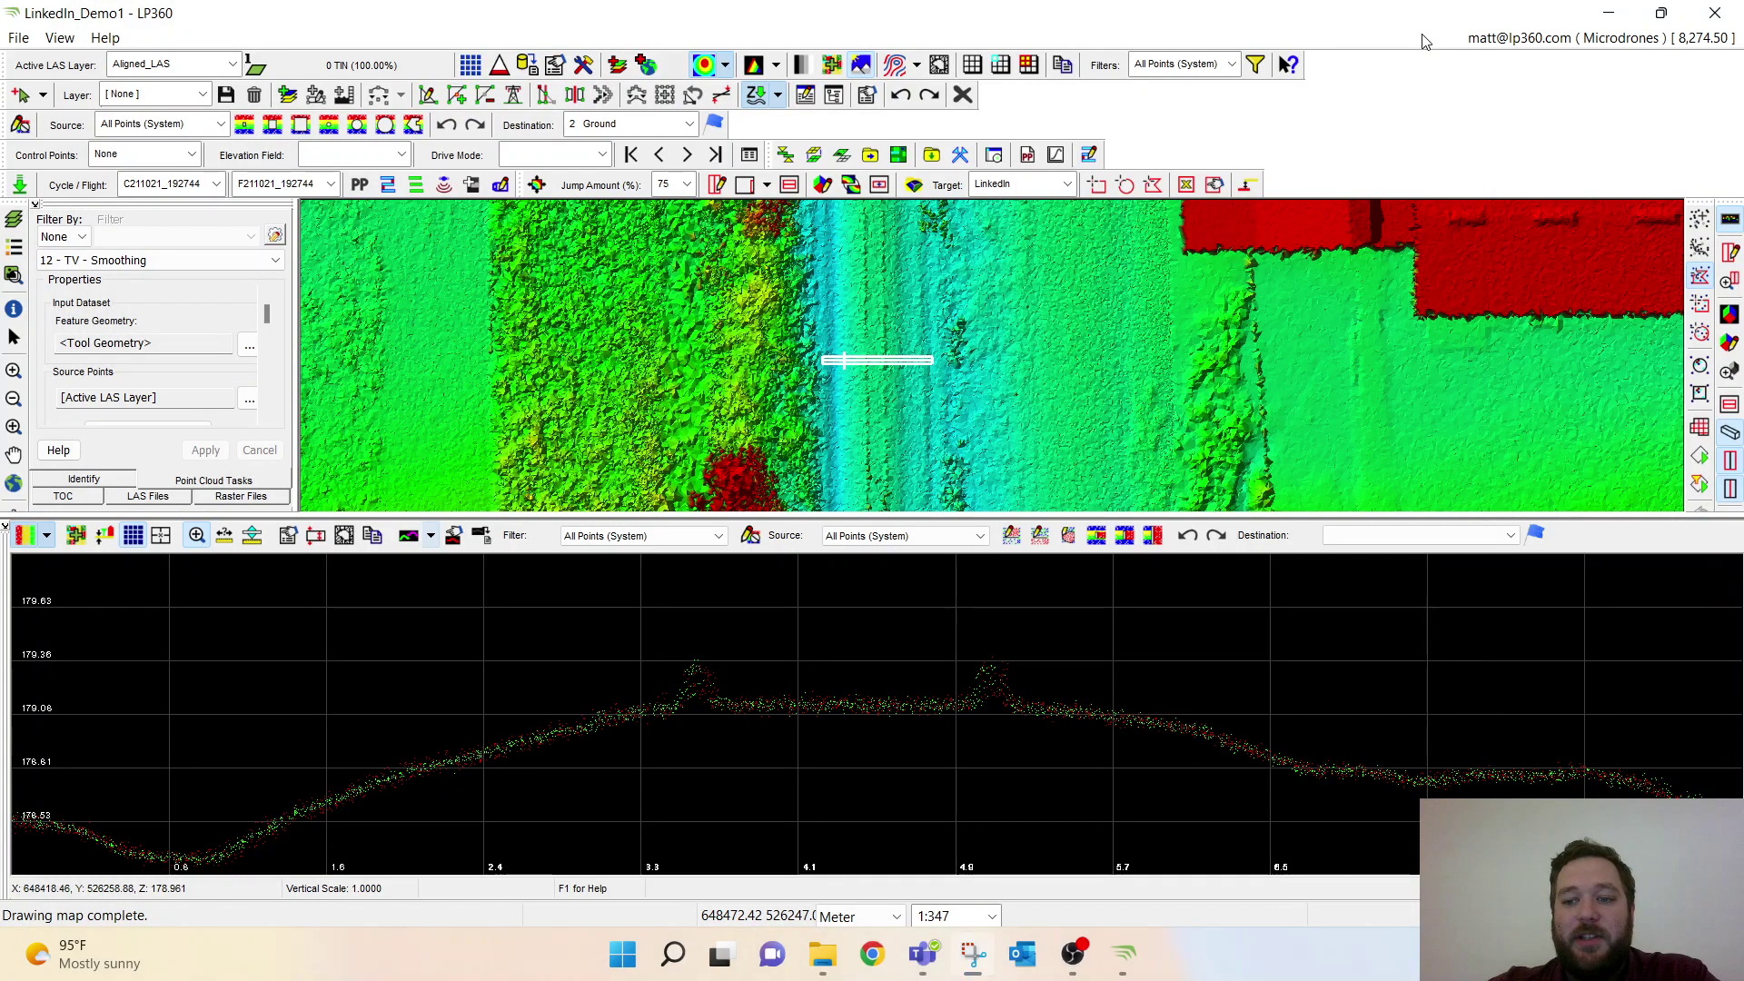
click(1427, 32)
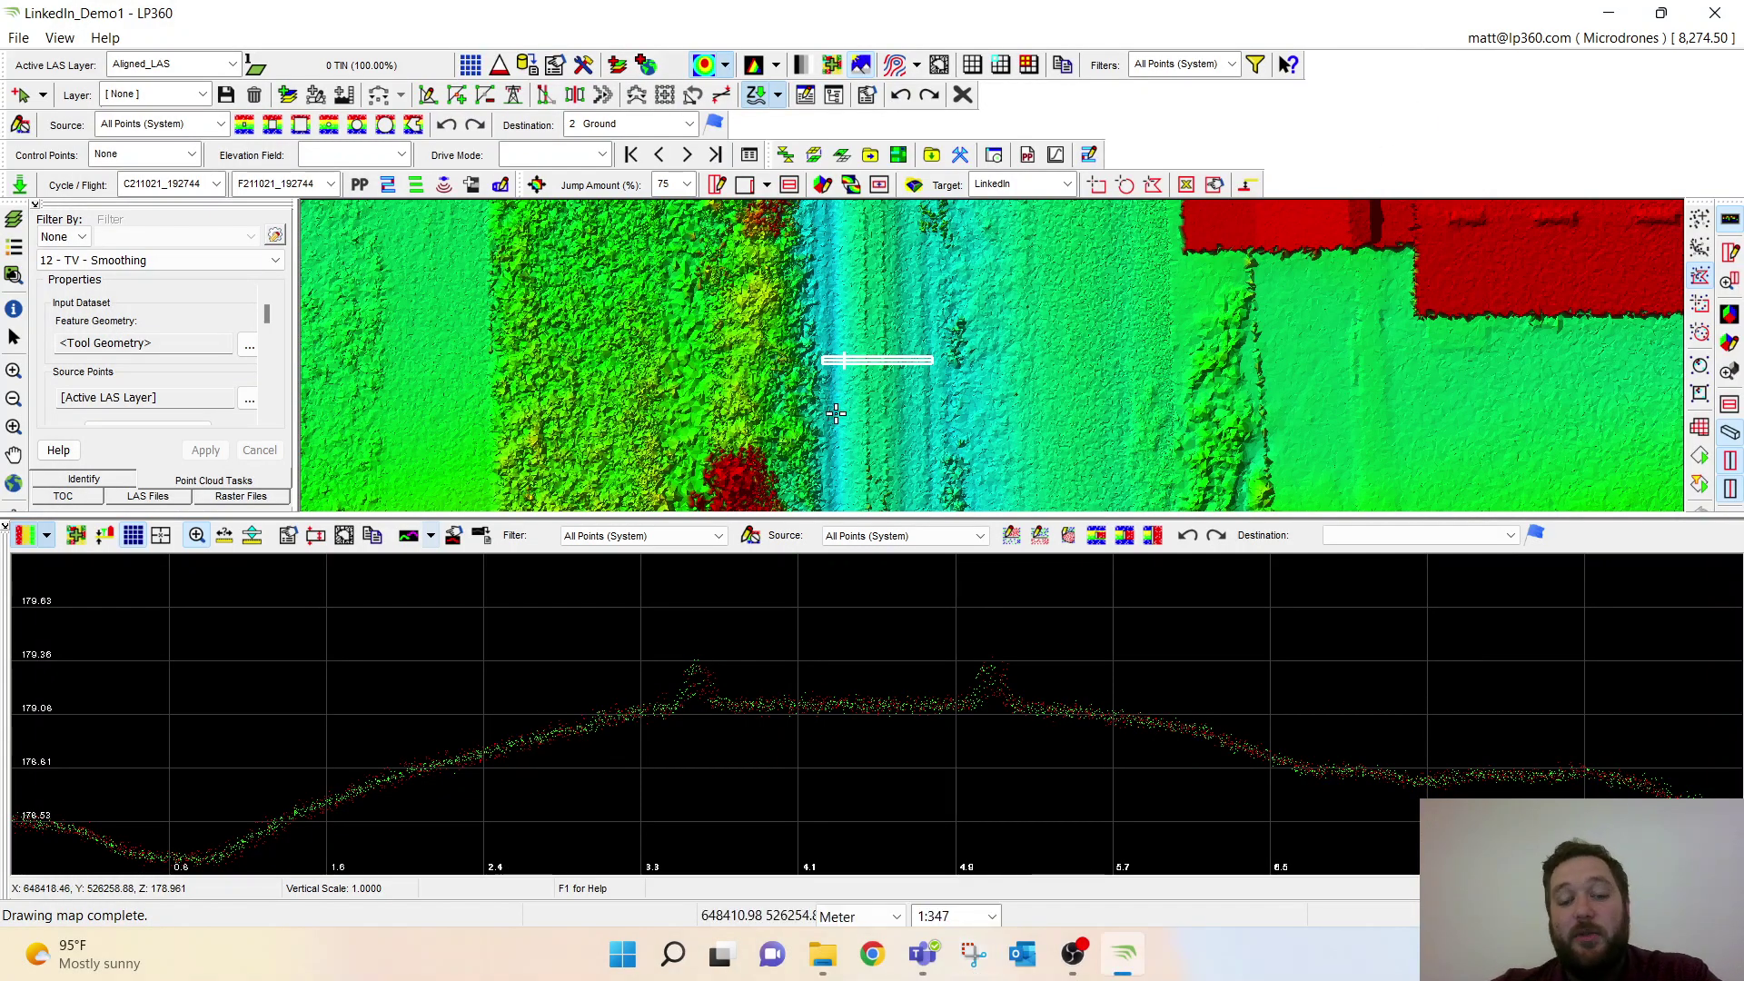
Back in the TOC, make Aligned_Smoothed active and step to the next cross-section
click(73, 496)
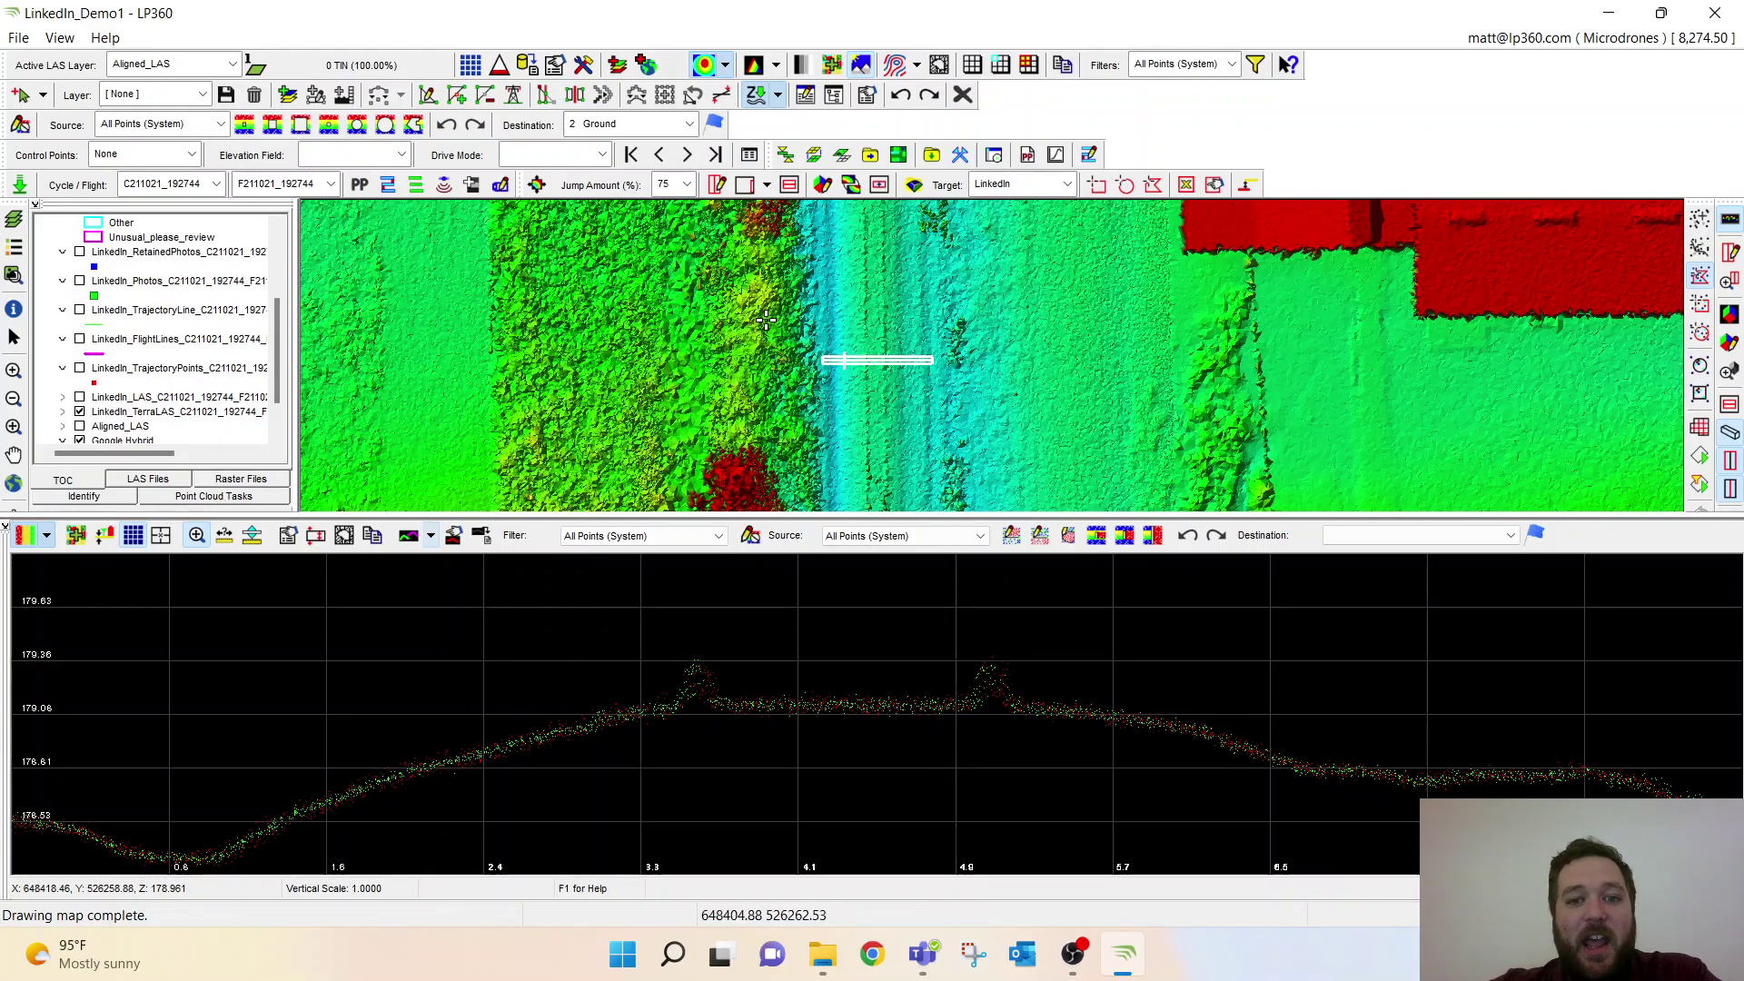
click(219, 68)
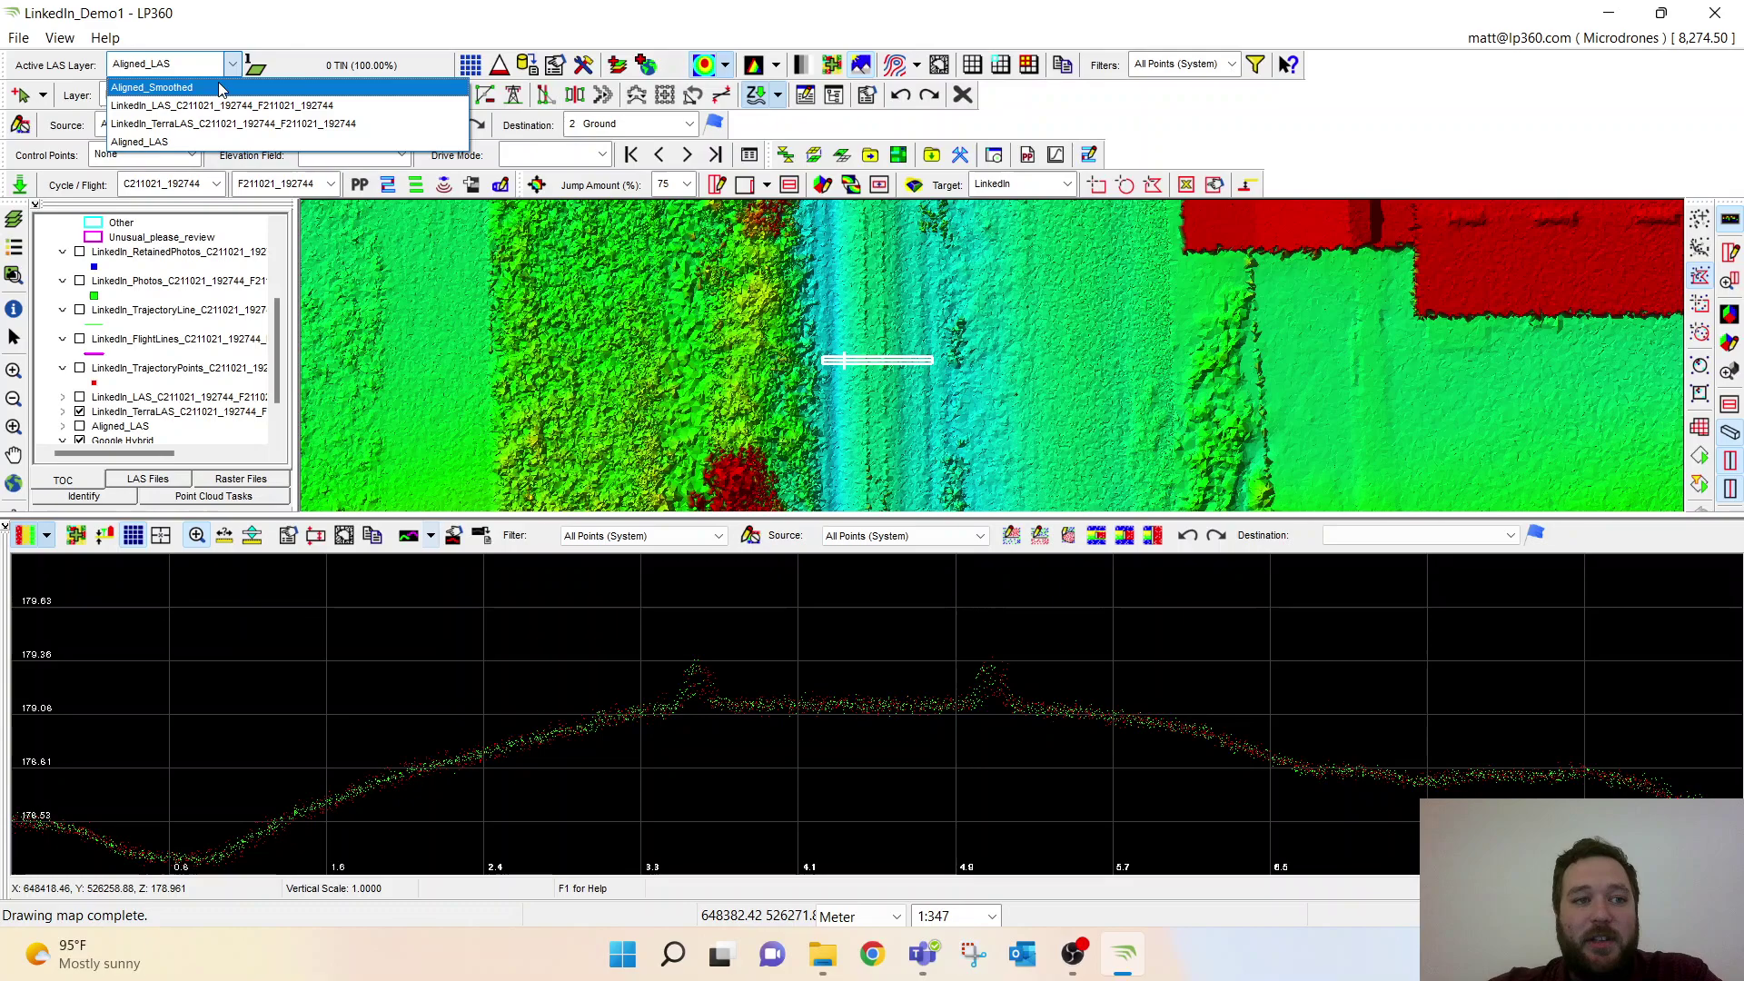
click(221, 88)
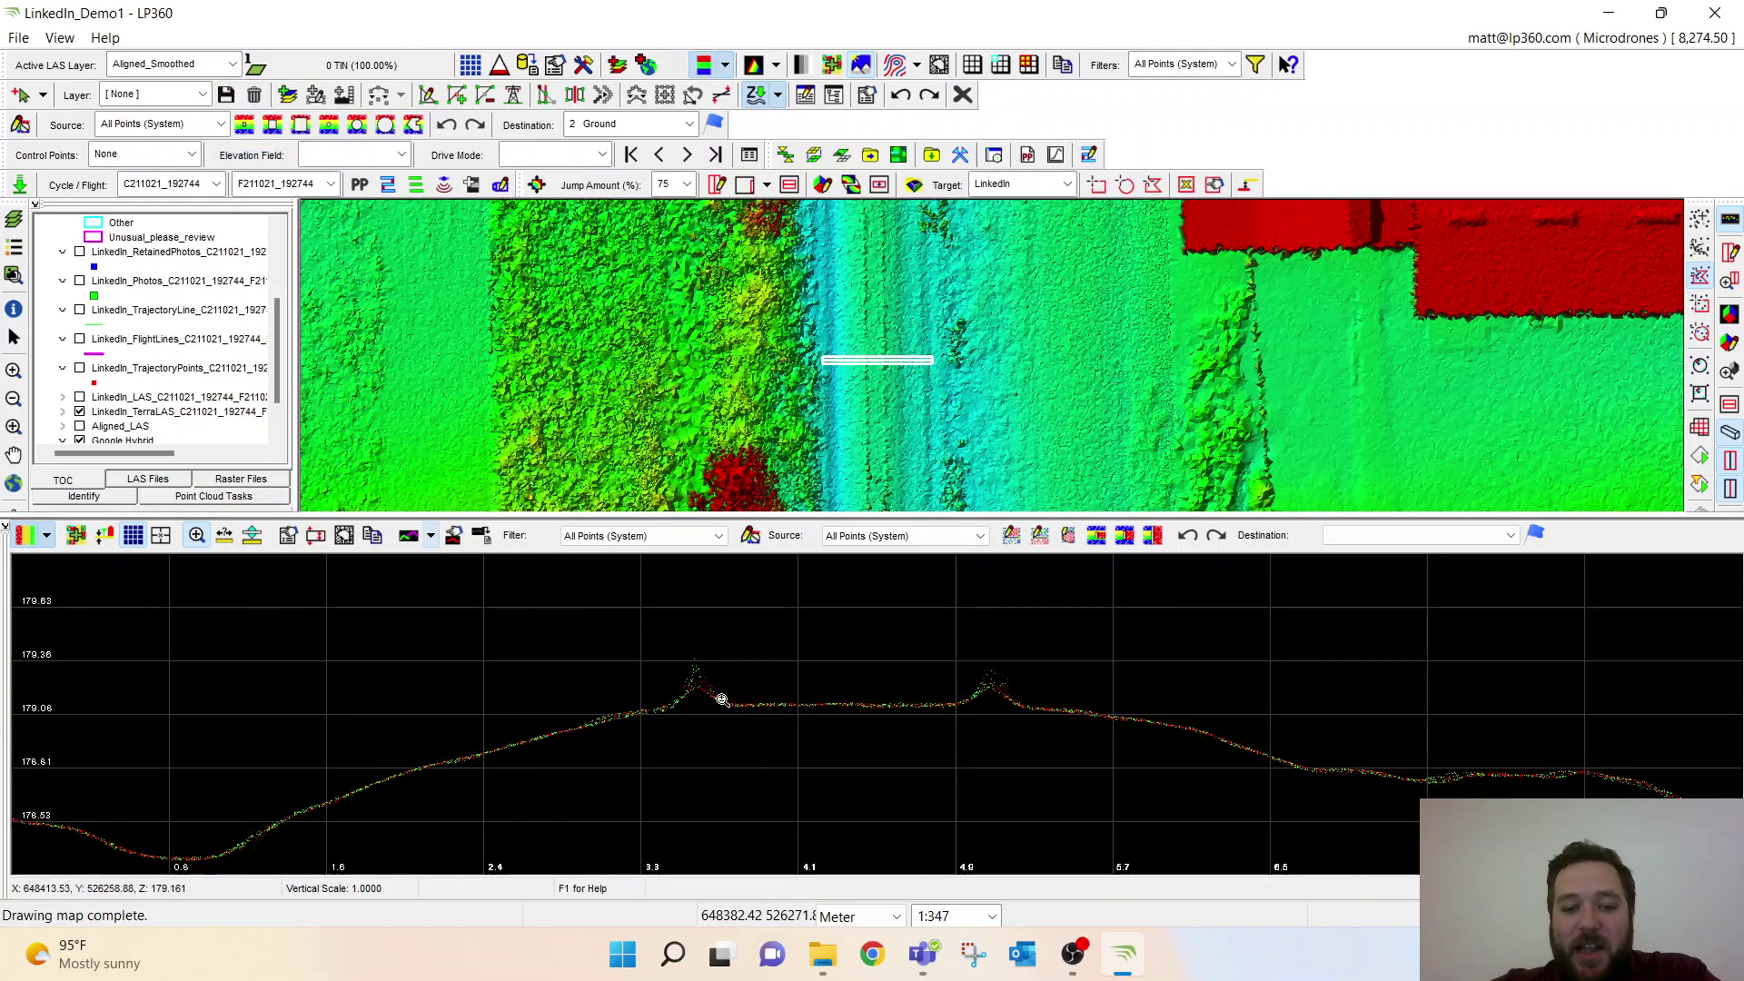
key(Down)
key(Down)
key(Down)
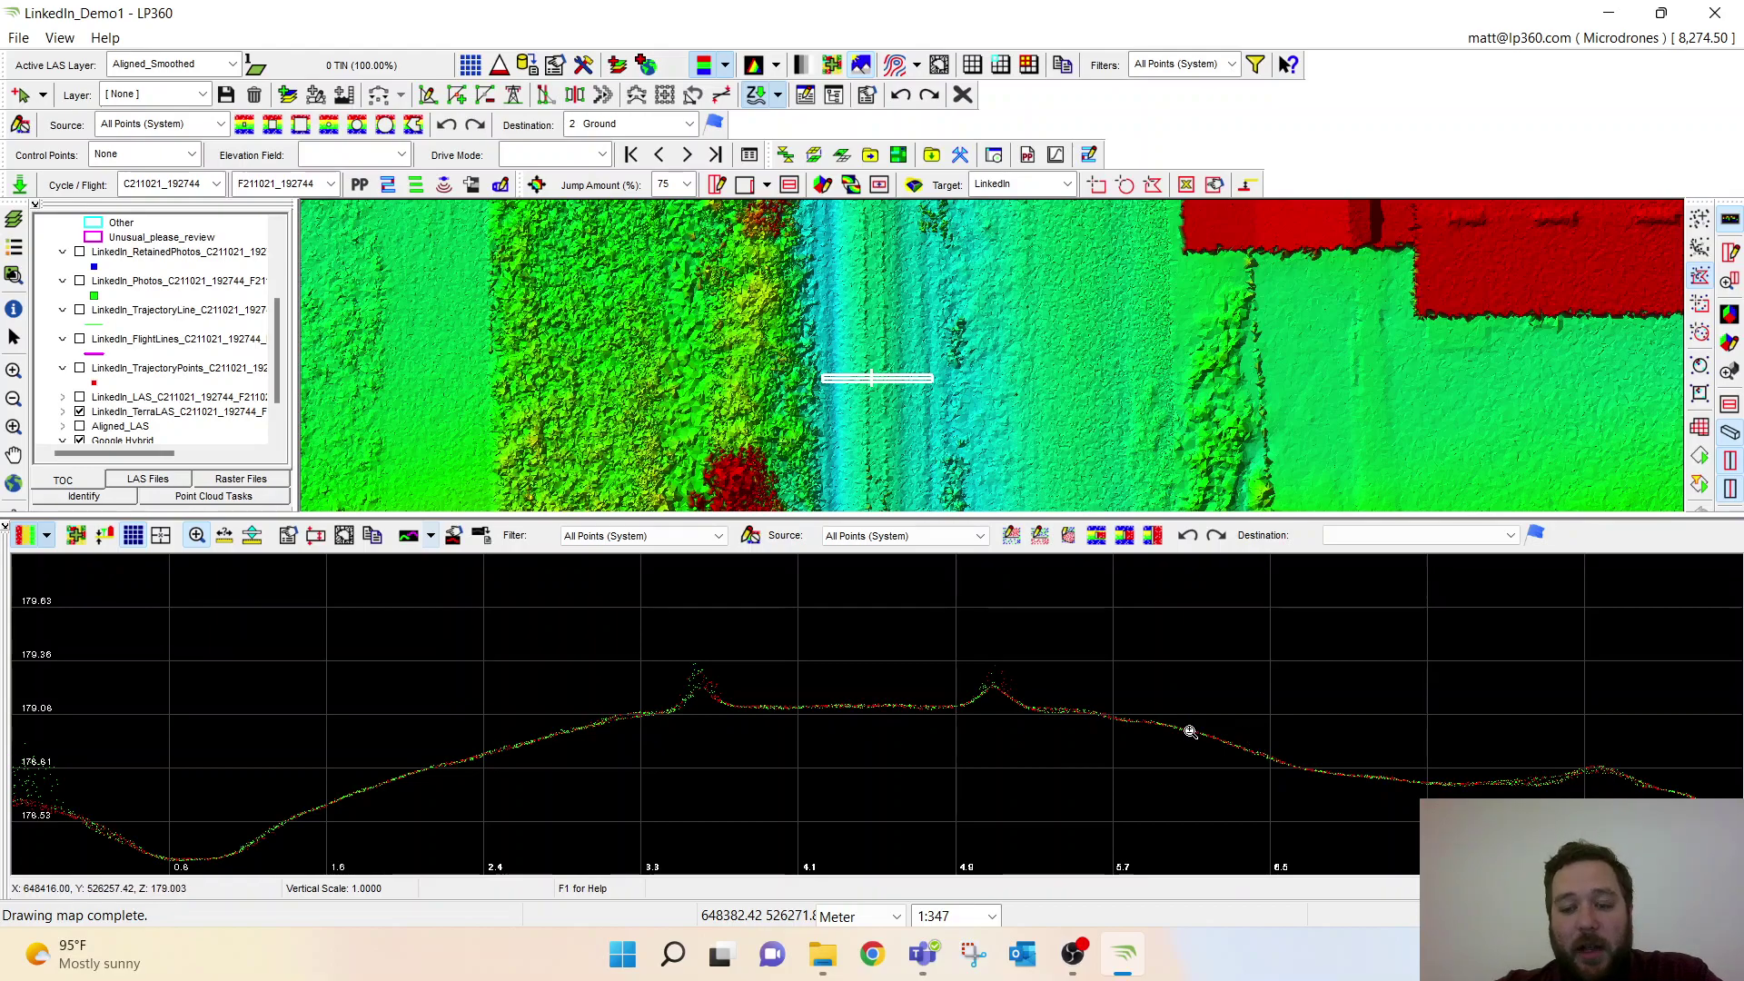
Compare profiles by switching to Aligned_LAS, then LinkedIn_TerraLAS, ending on Aligned_Smoothed
click(232, 63)
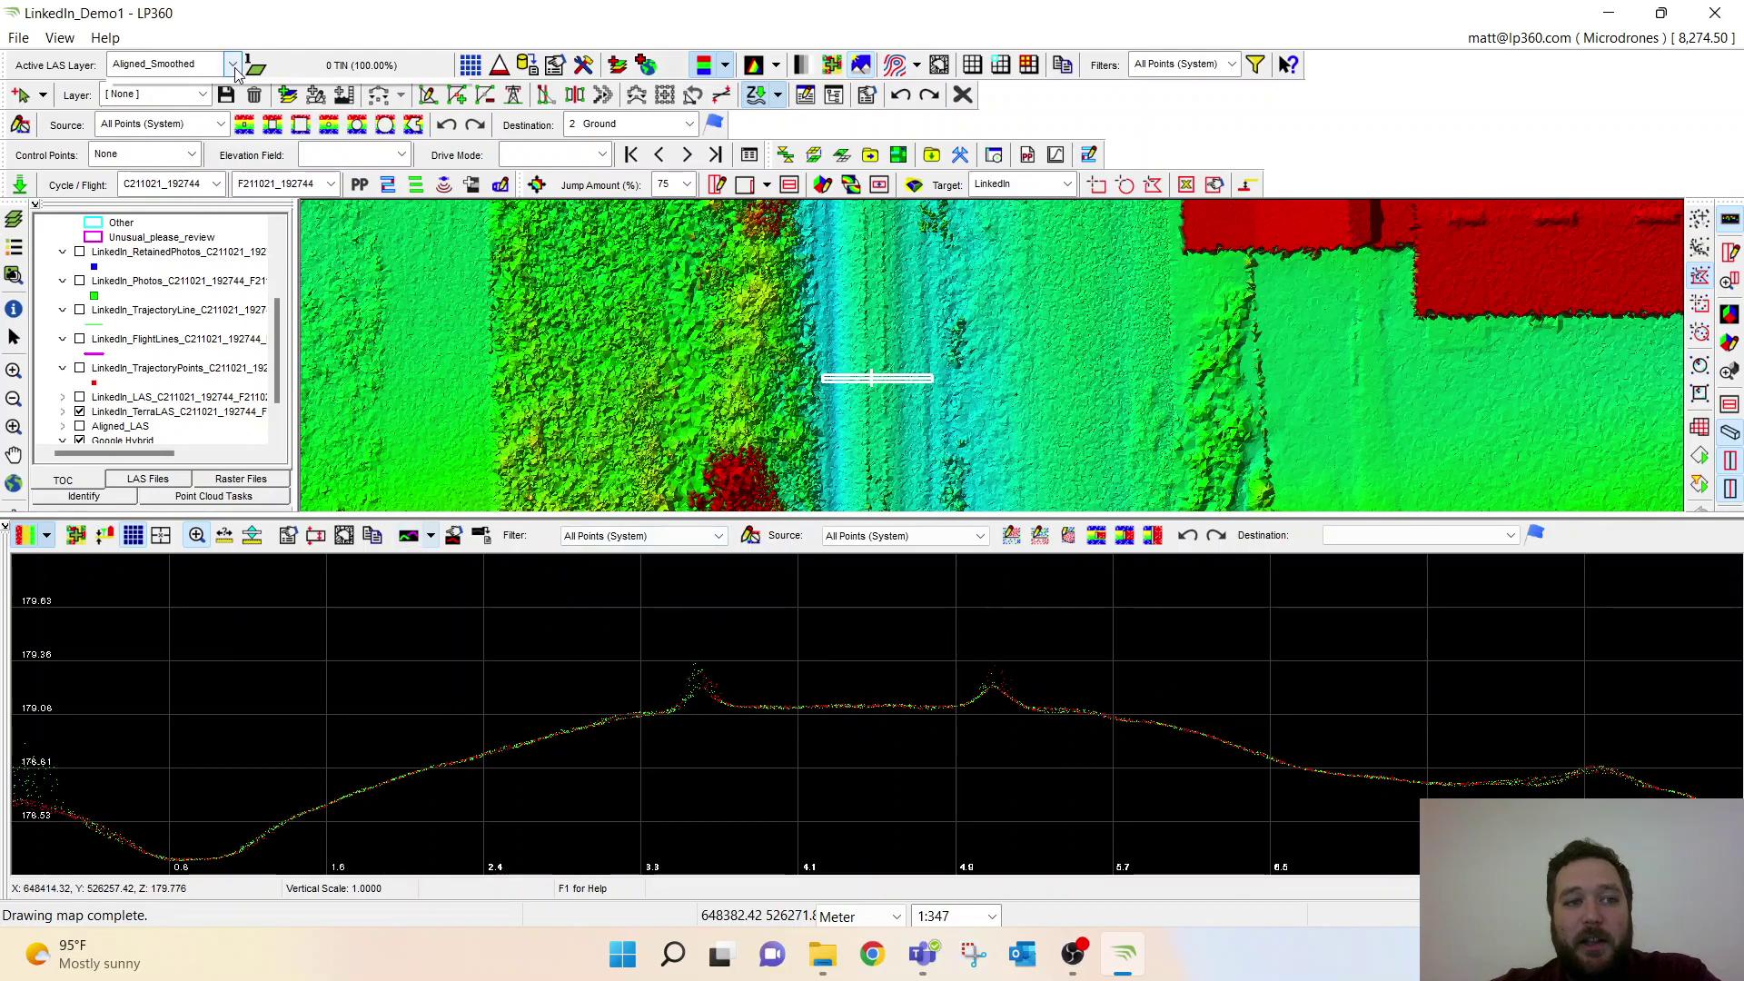
click(227, 140)
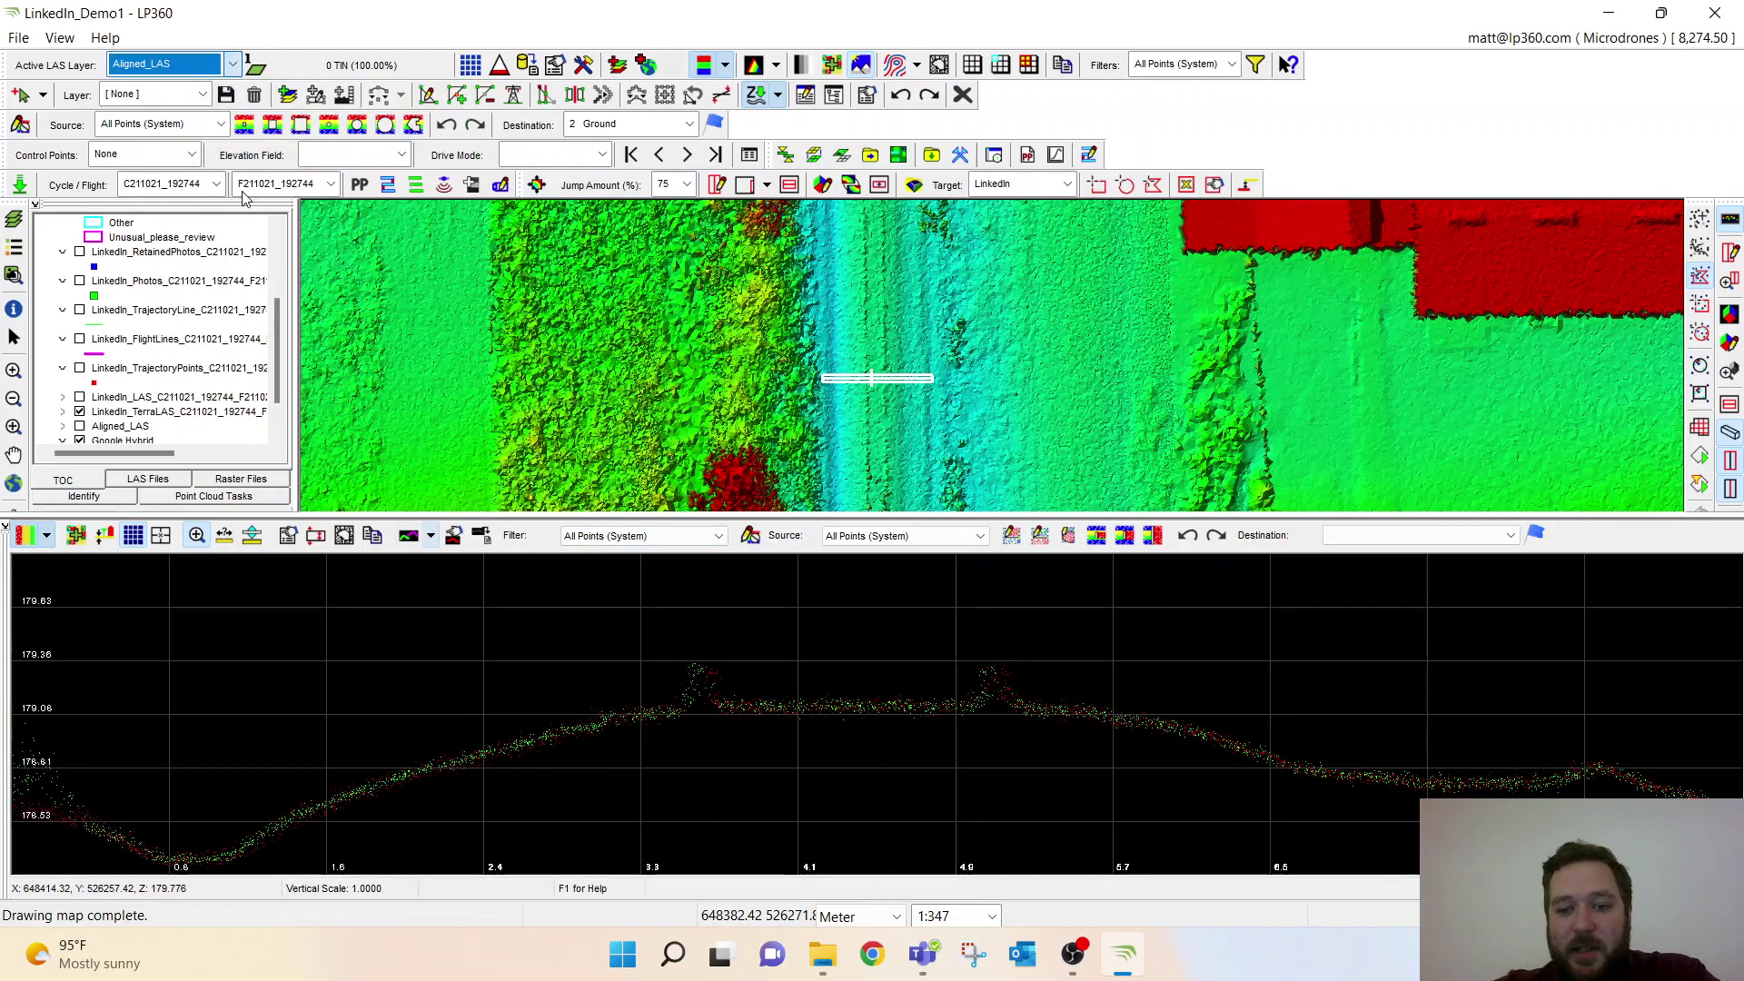
click(234, 64)
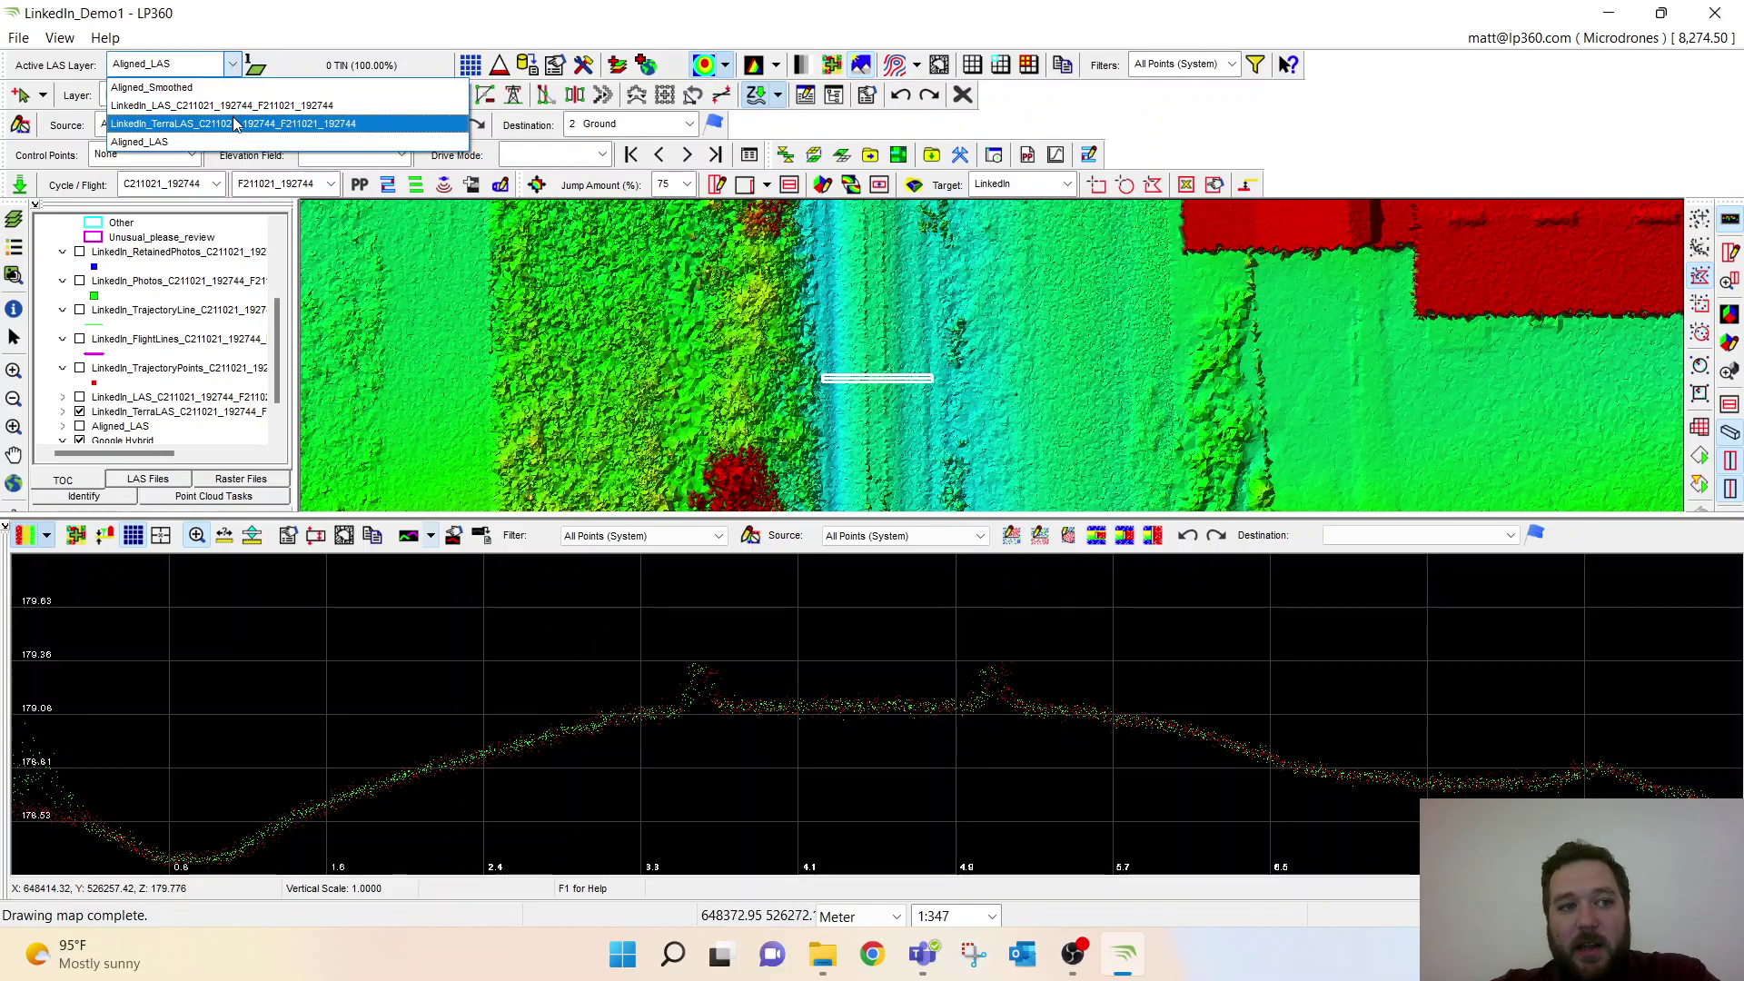
click(235, 124)
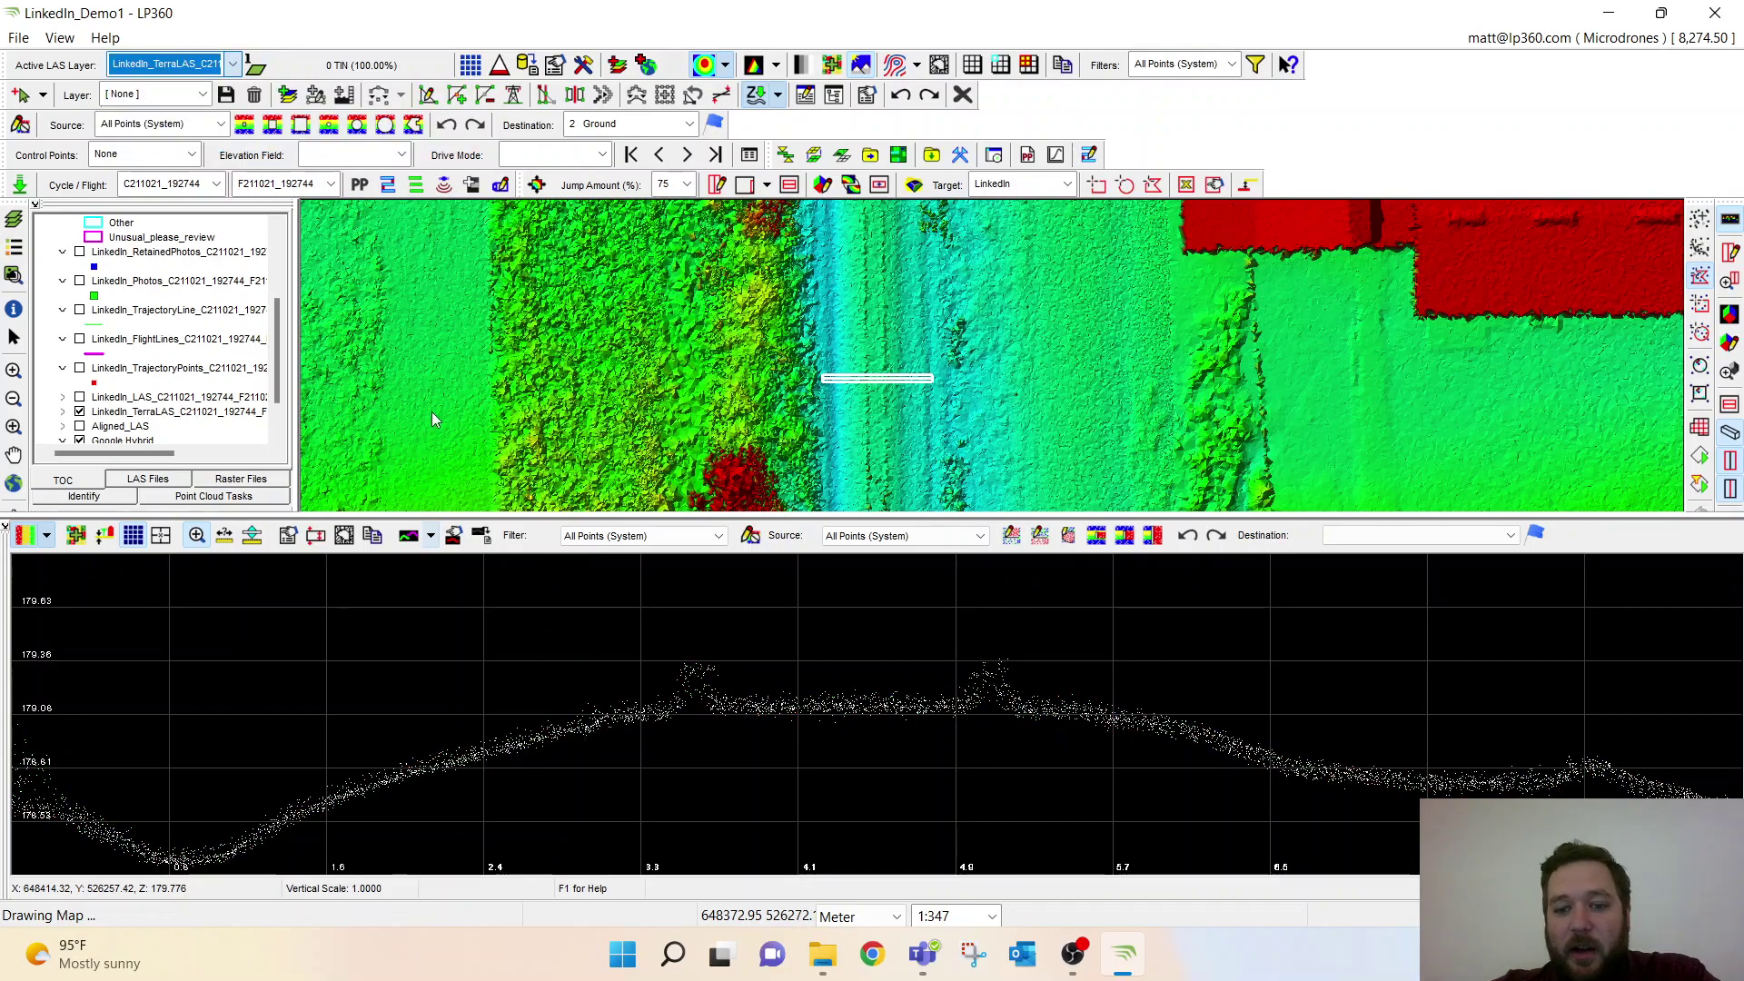
click(234, 65)
click(222, 91)
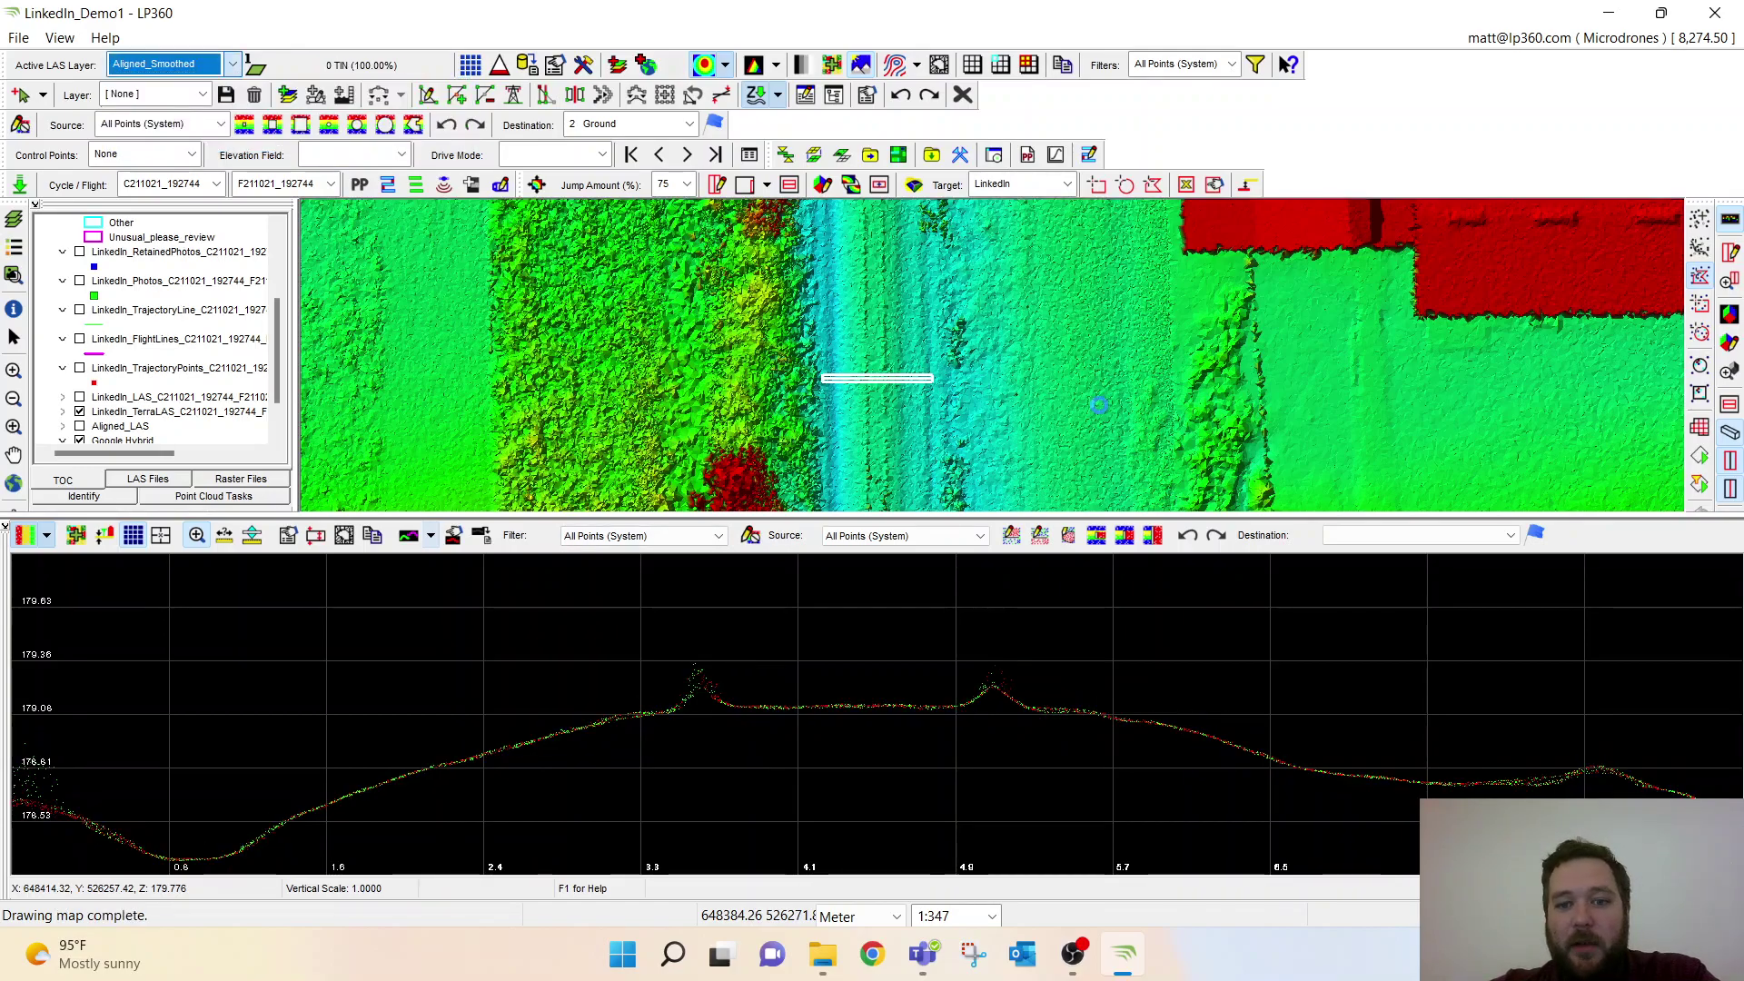
right_click(1083, 351)
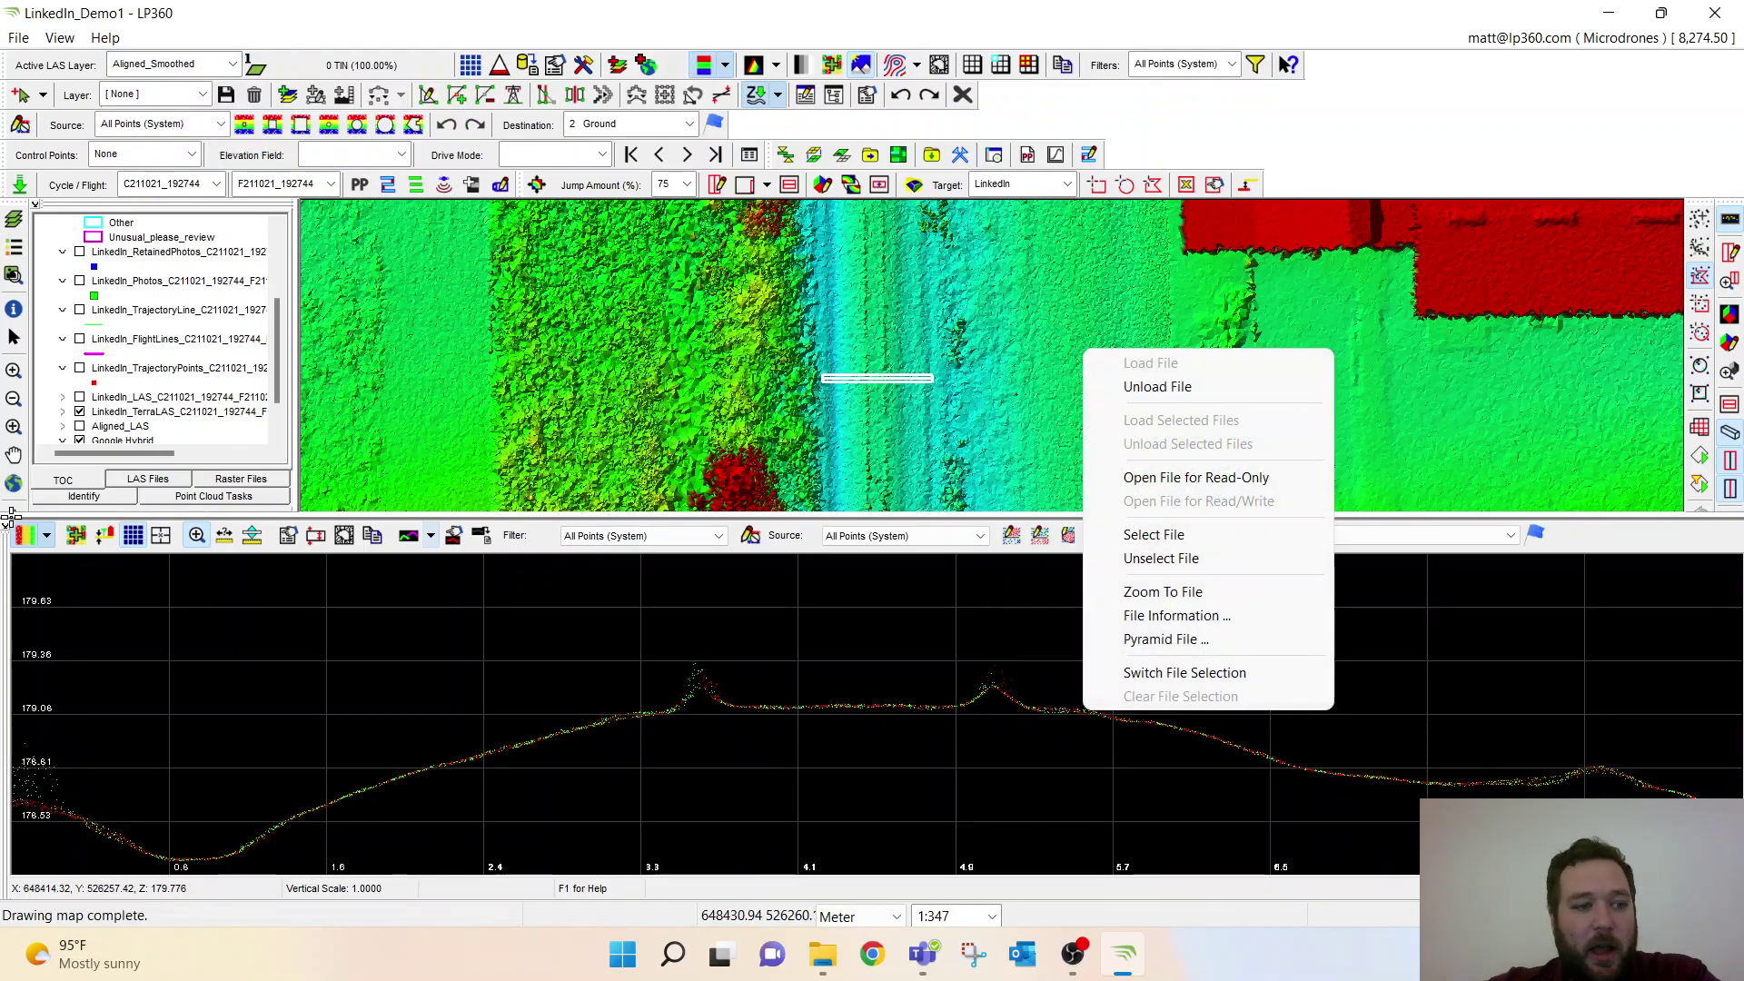
Zoom to the red rectangle and draw a profile line across it beside the buildings
key(Escape)
key(Escape)
scroll(1256, 441, down, 2)
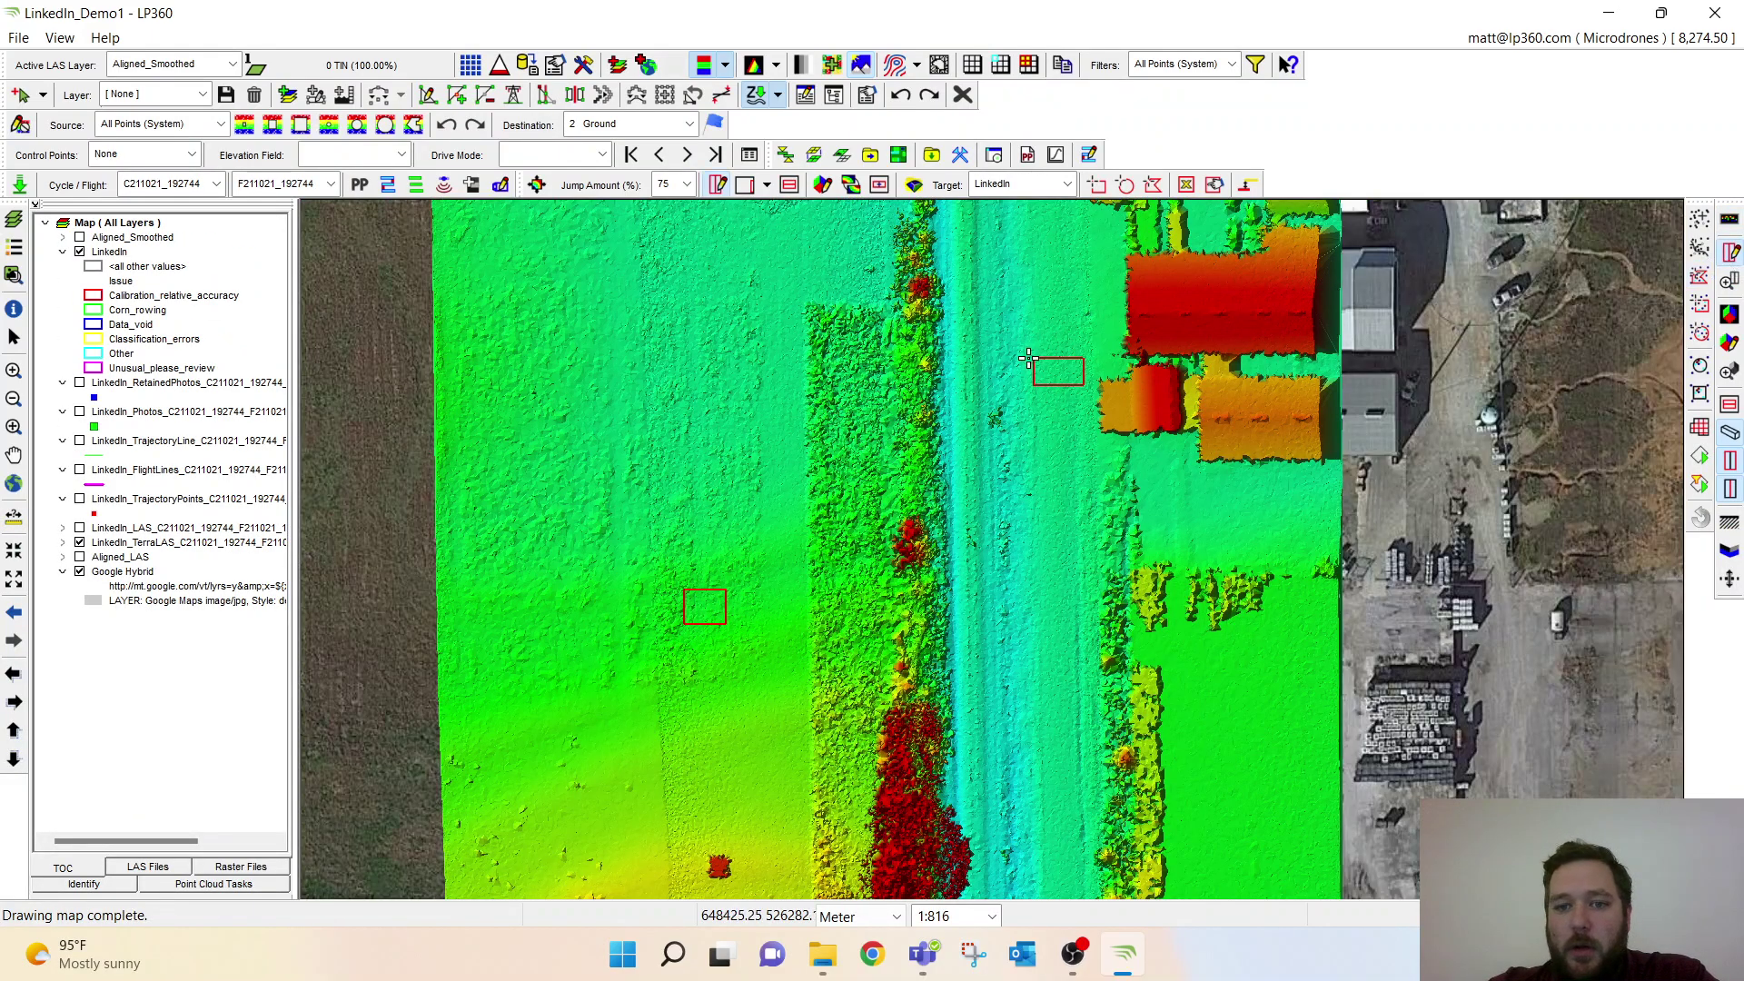
scroll(1040, 361, up, 1)
scroll(1040, 361, up, 1)
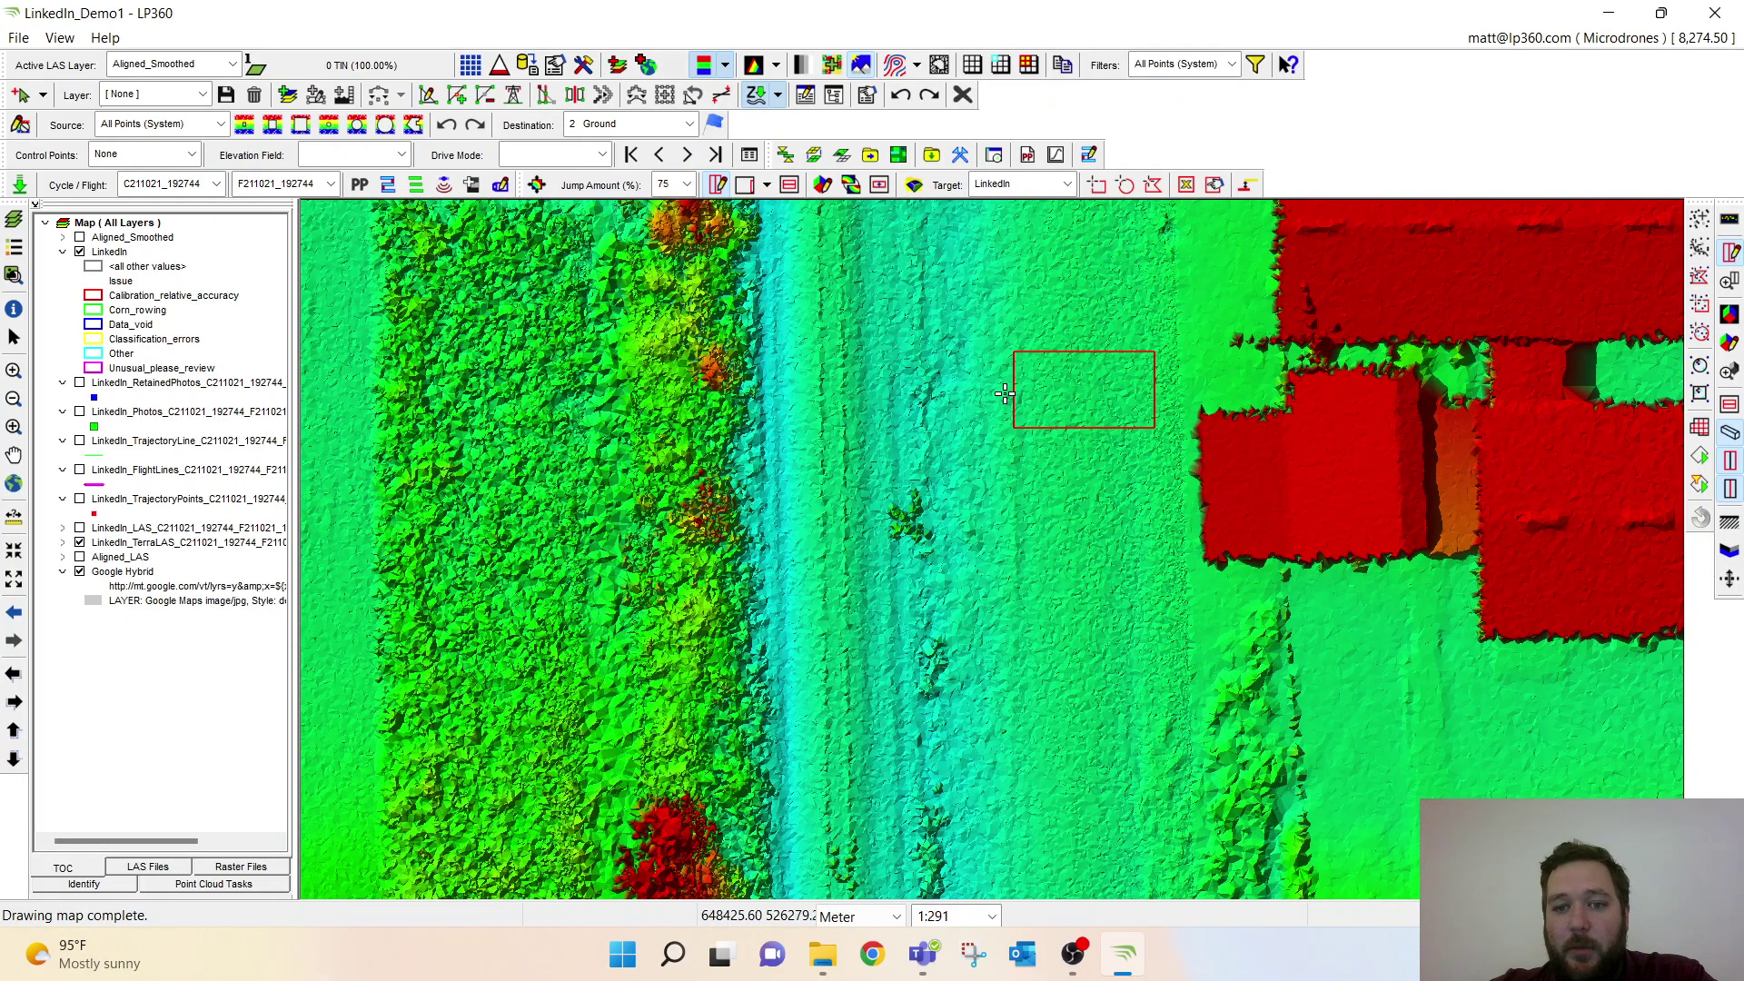
click(988, 392)
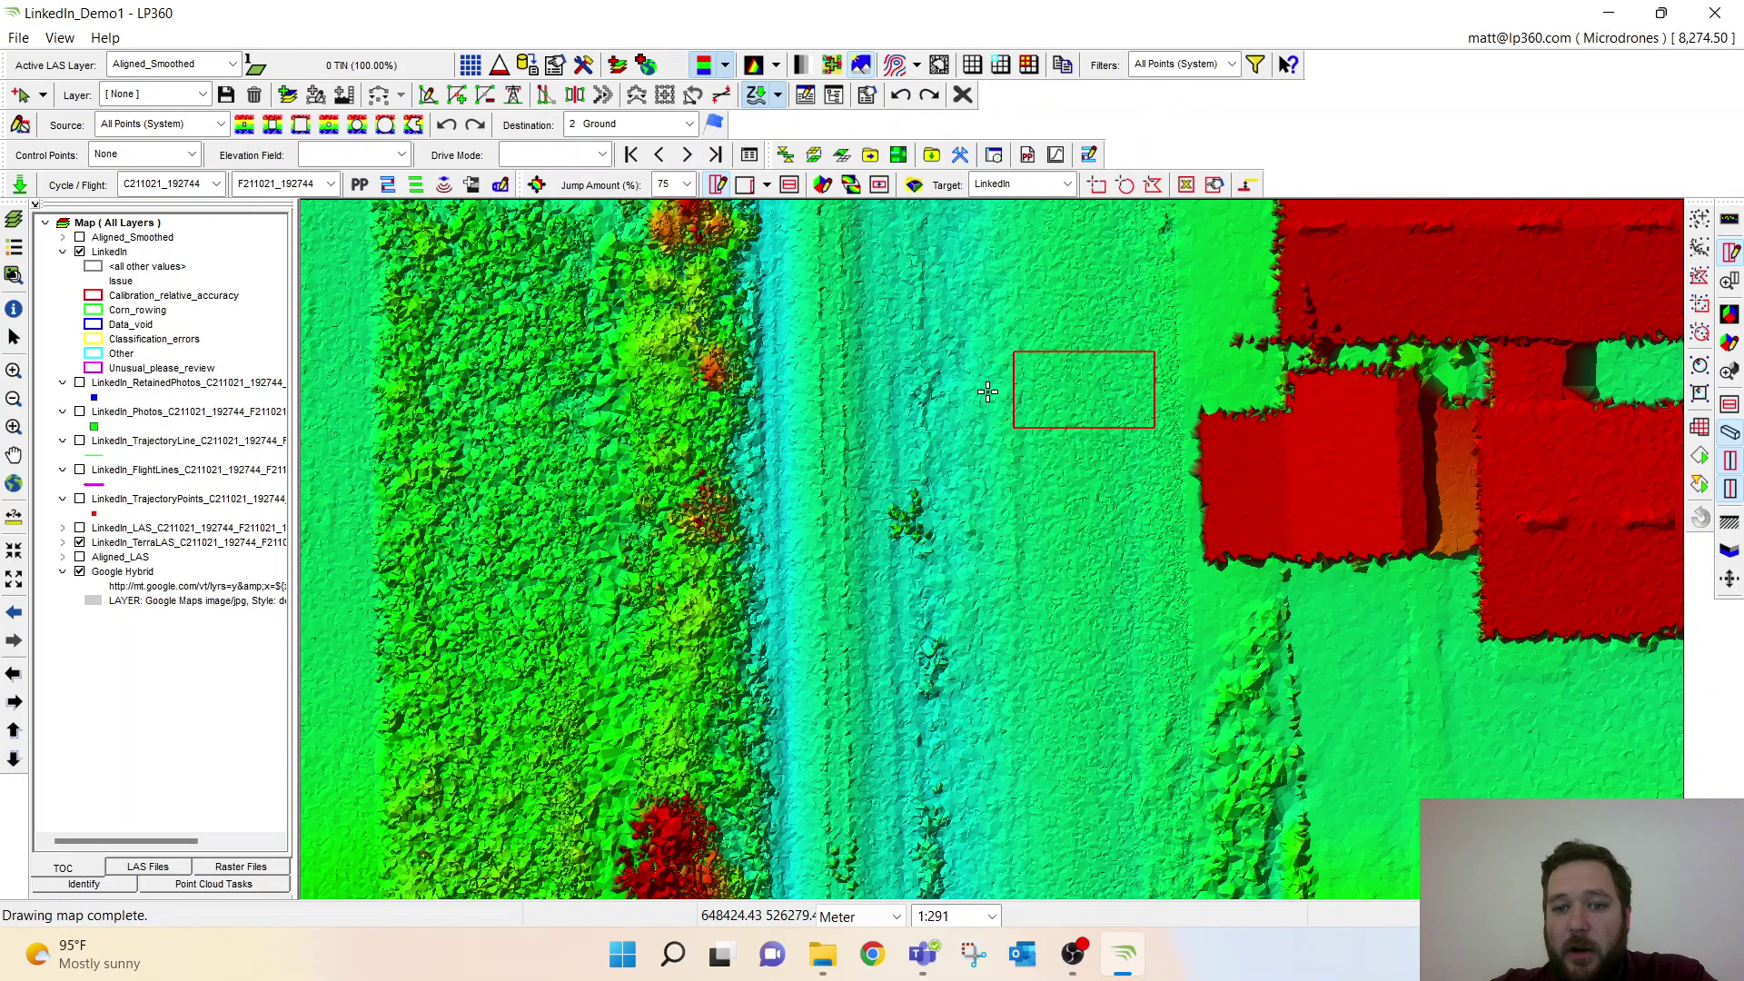
click(1174, 389)
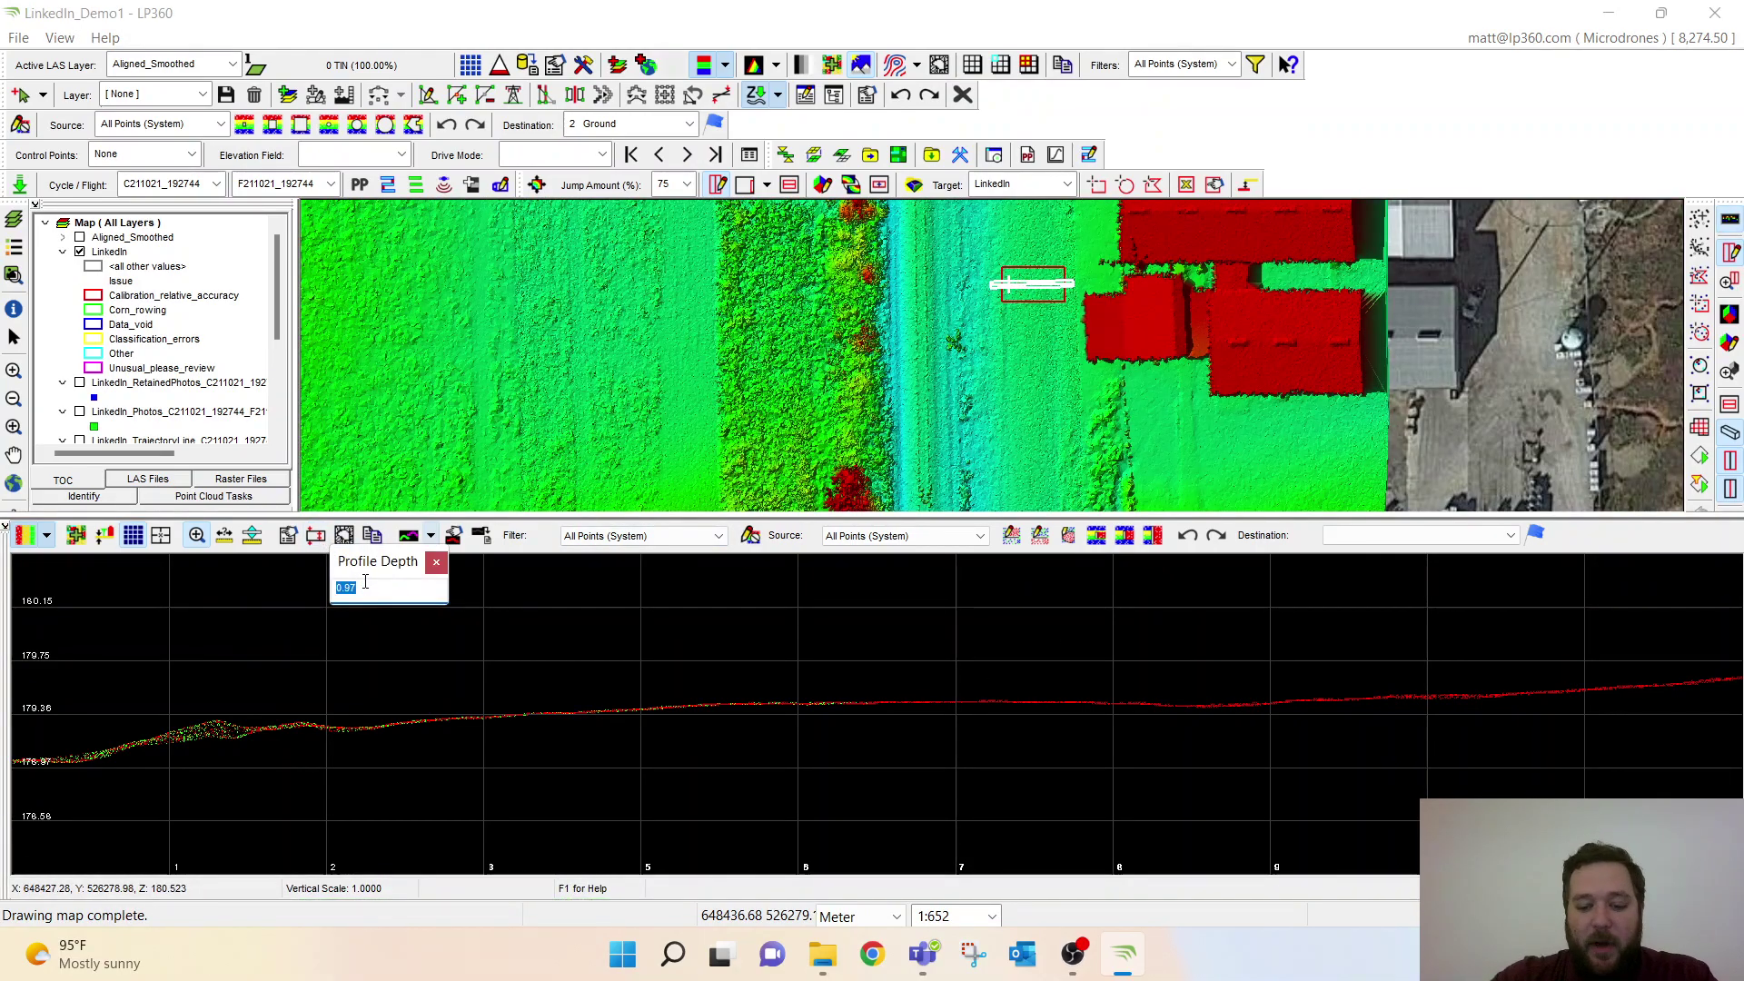
Set Profile Depth to 0.5, refresh the profile, and zoom in to inspect the ground line
key(BackSpace)
text(.5)
key(Return)
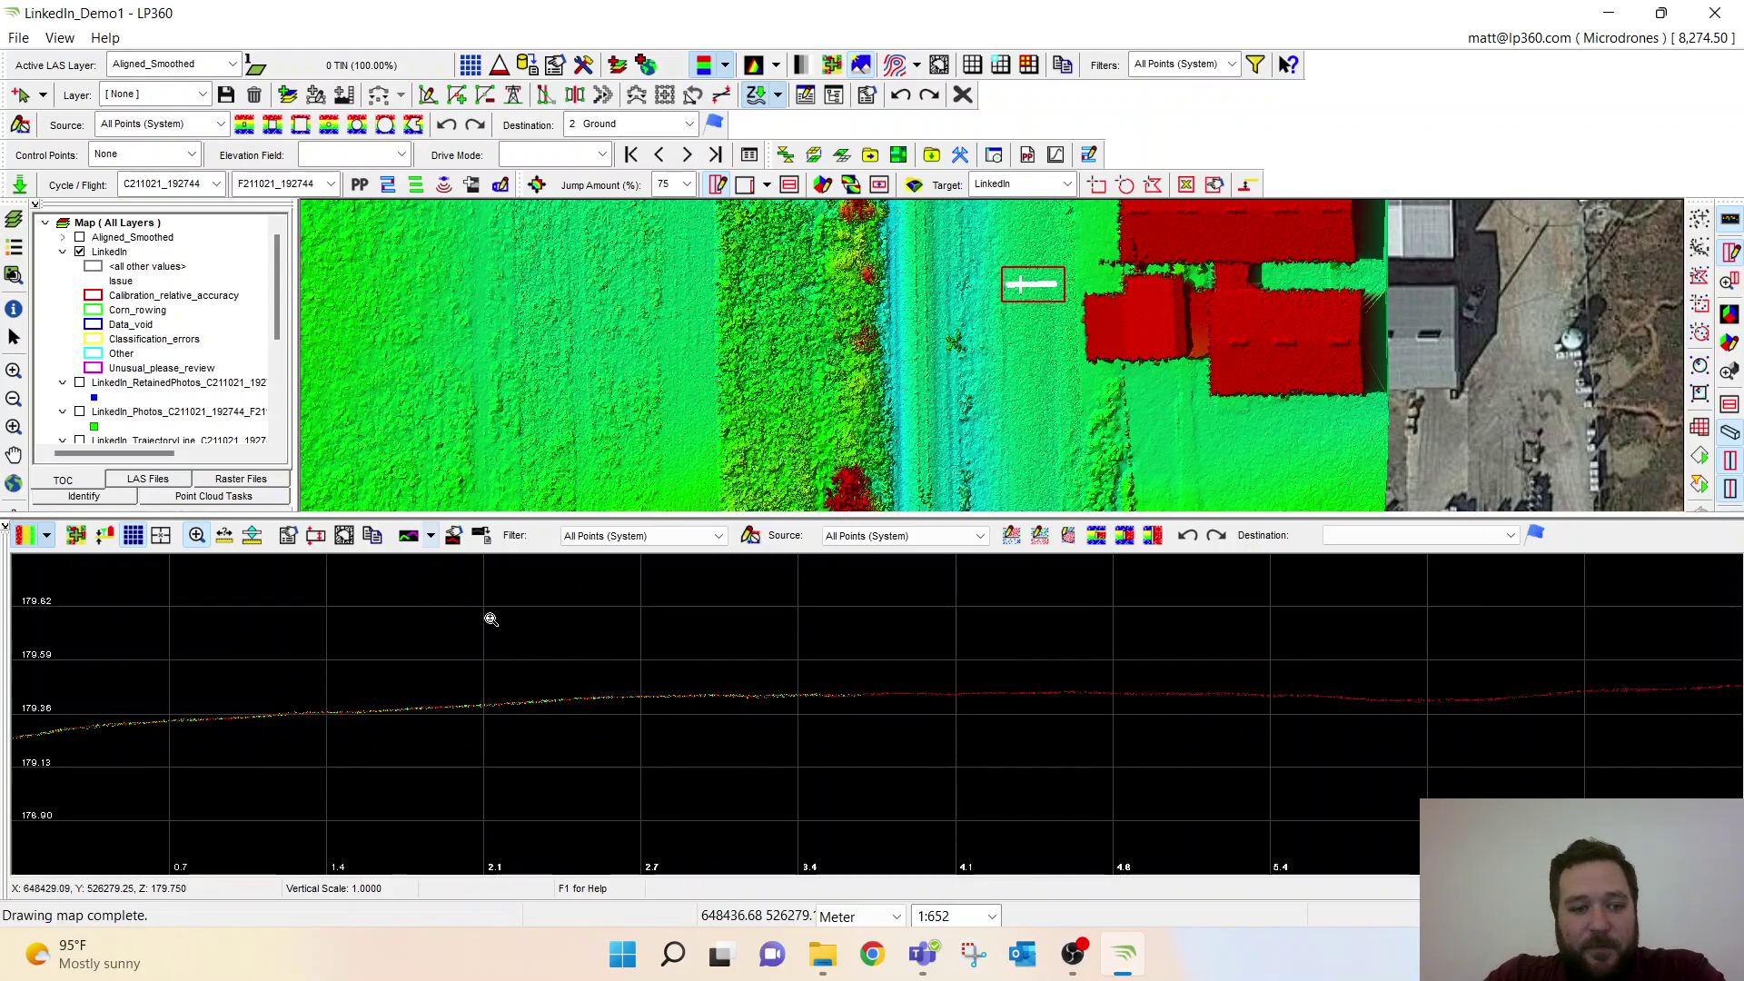
click(409, 535)
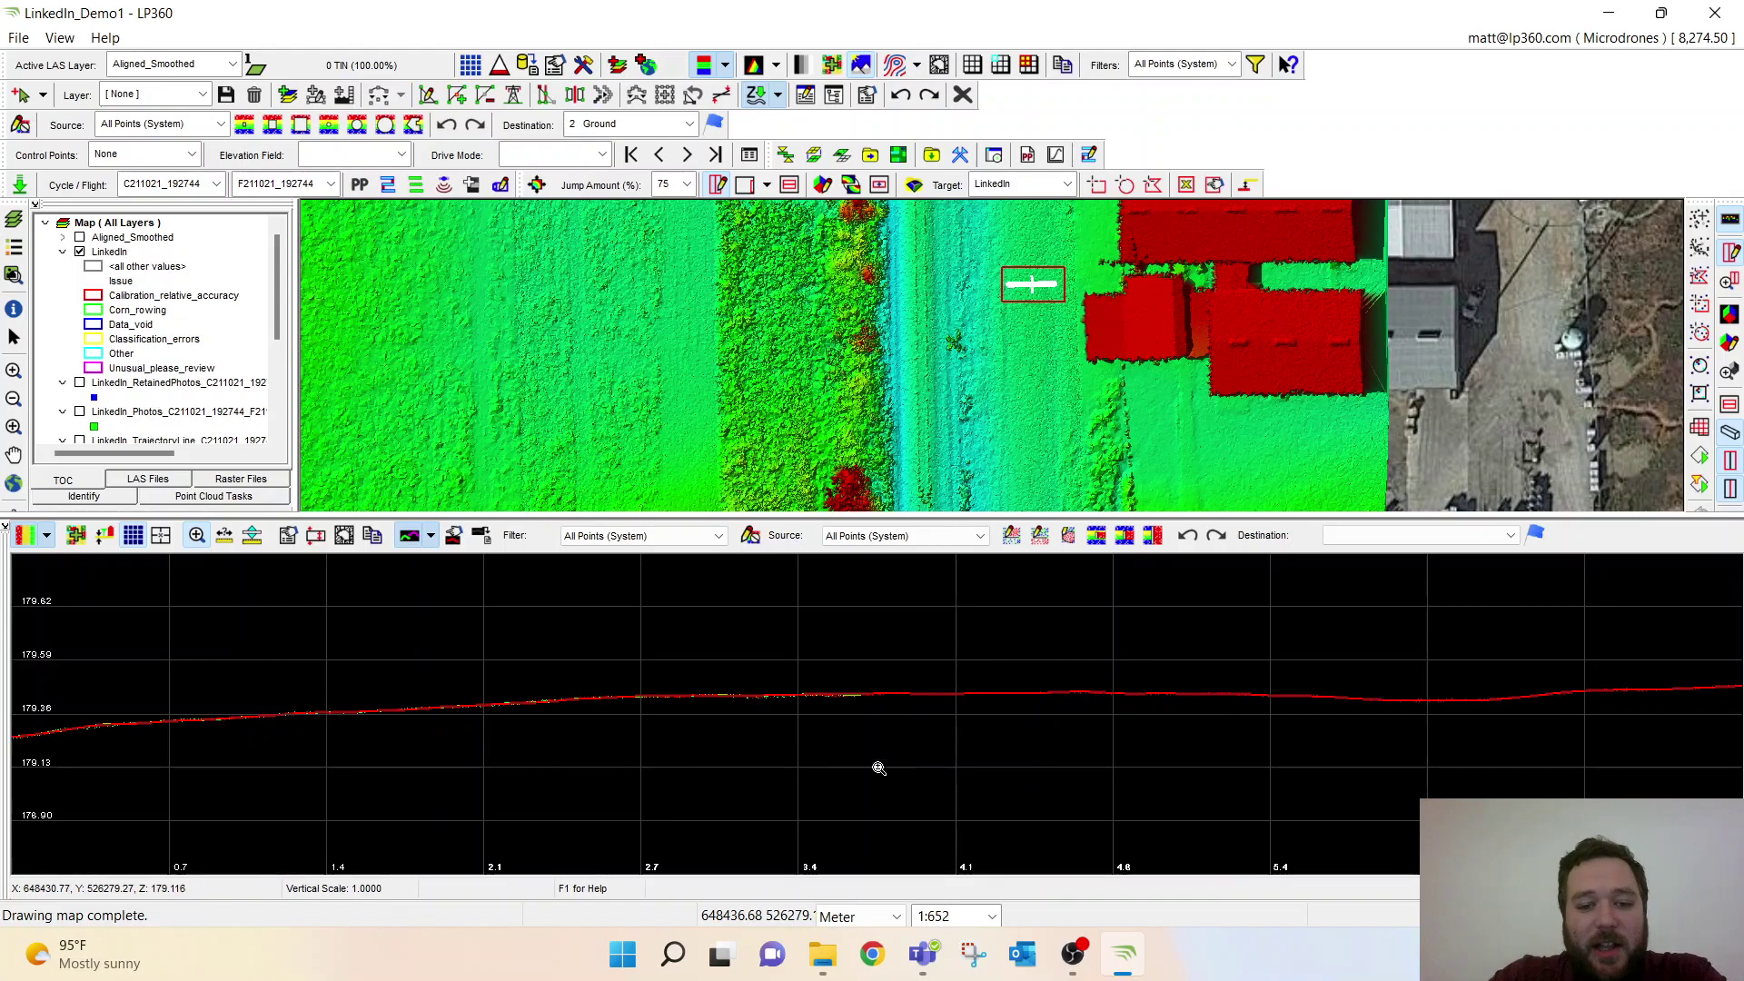
scroll(787, 741, up, 3)
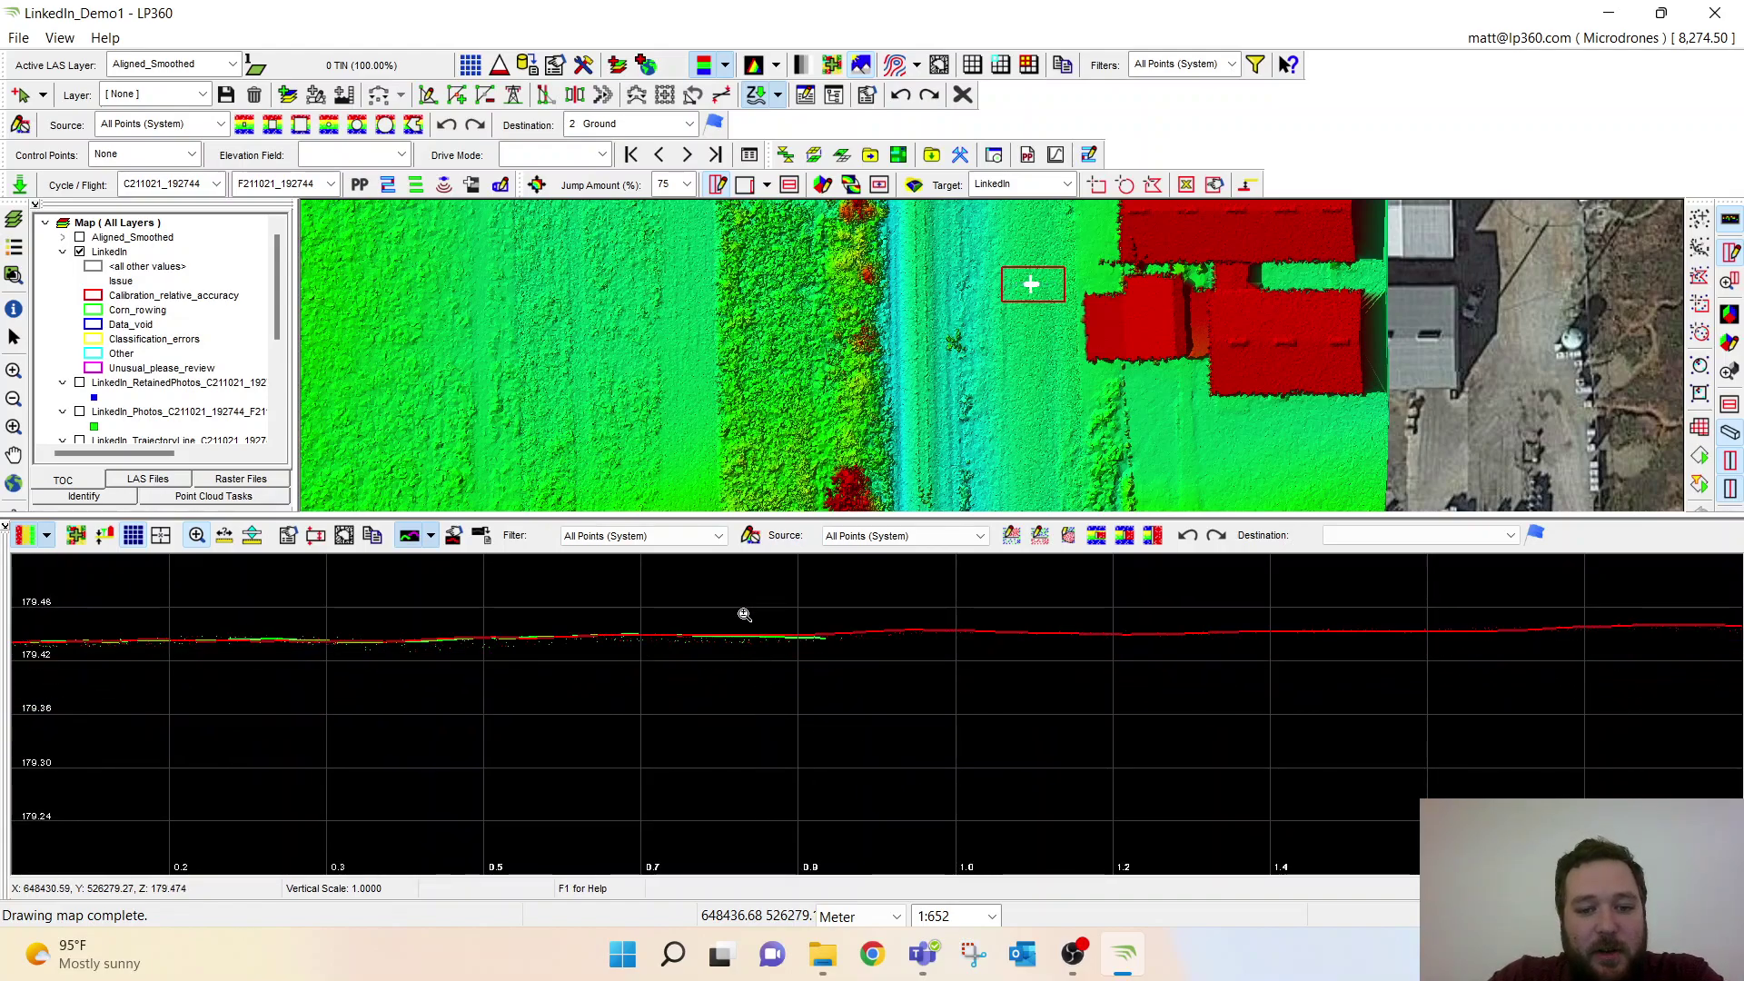
scroll(744, 651, up, 3)
scroll(817, 717, down, 3)
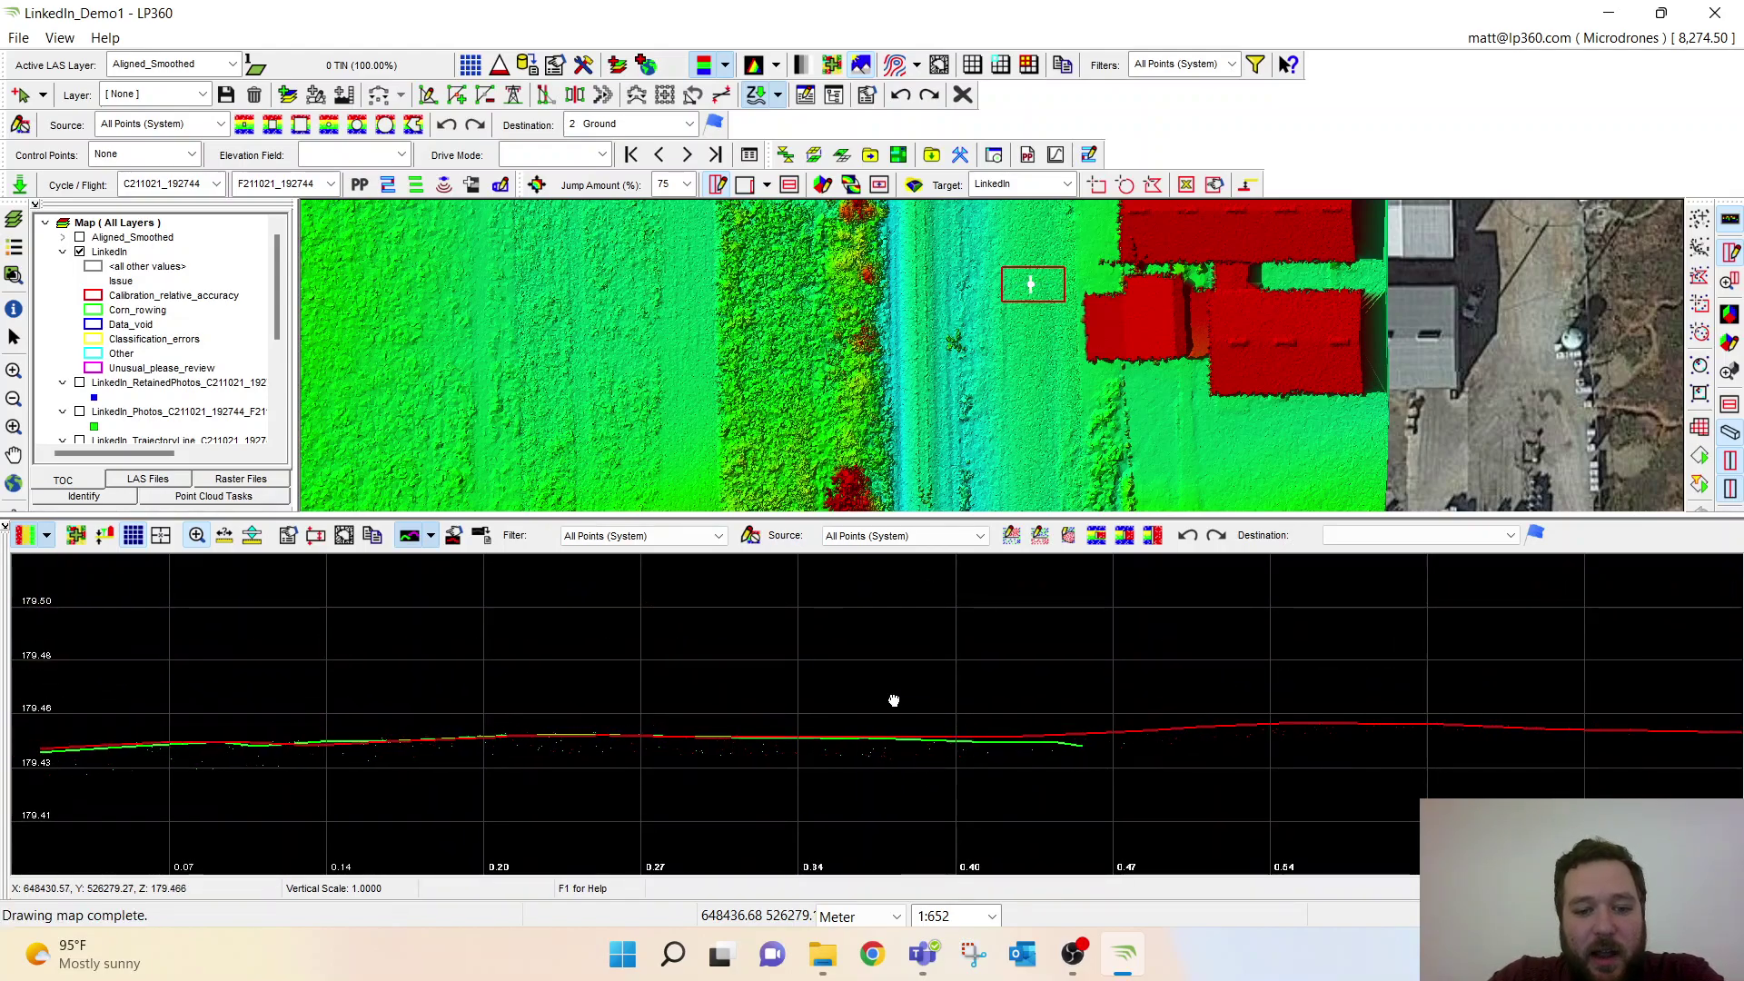
scroll(876, 654, down, 2)
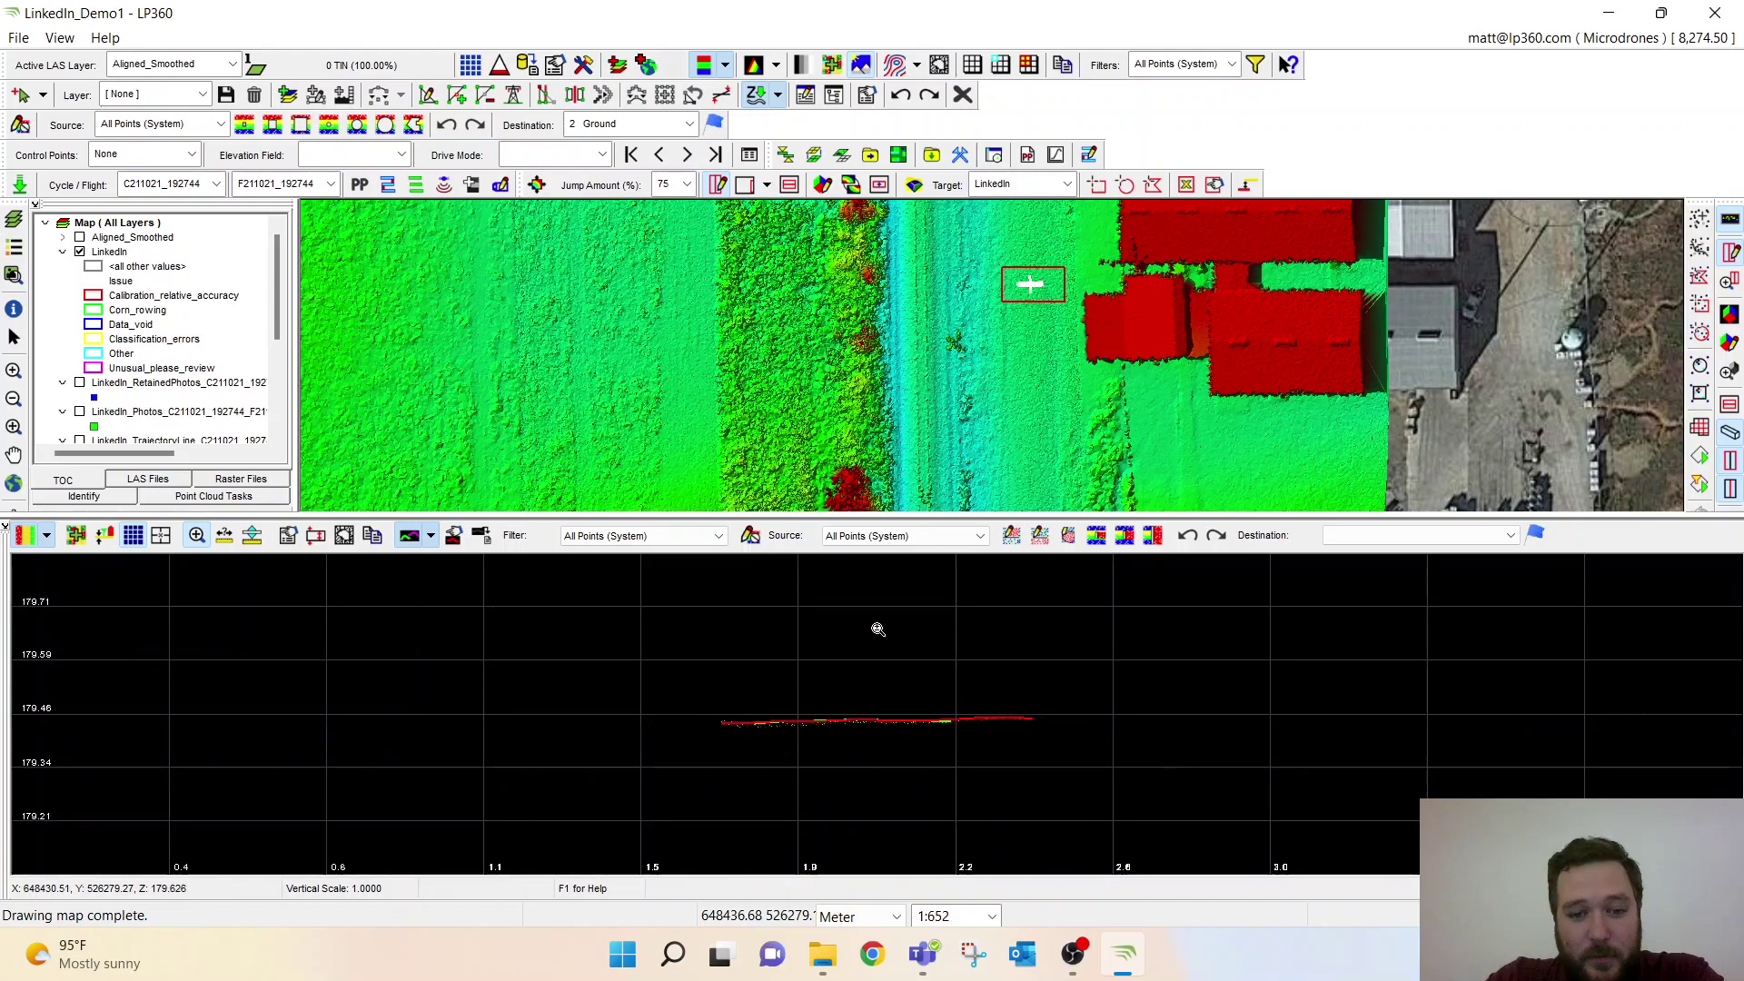
click(233, 64)
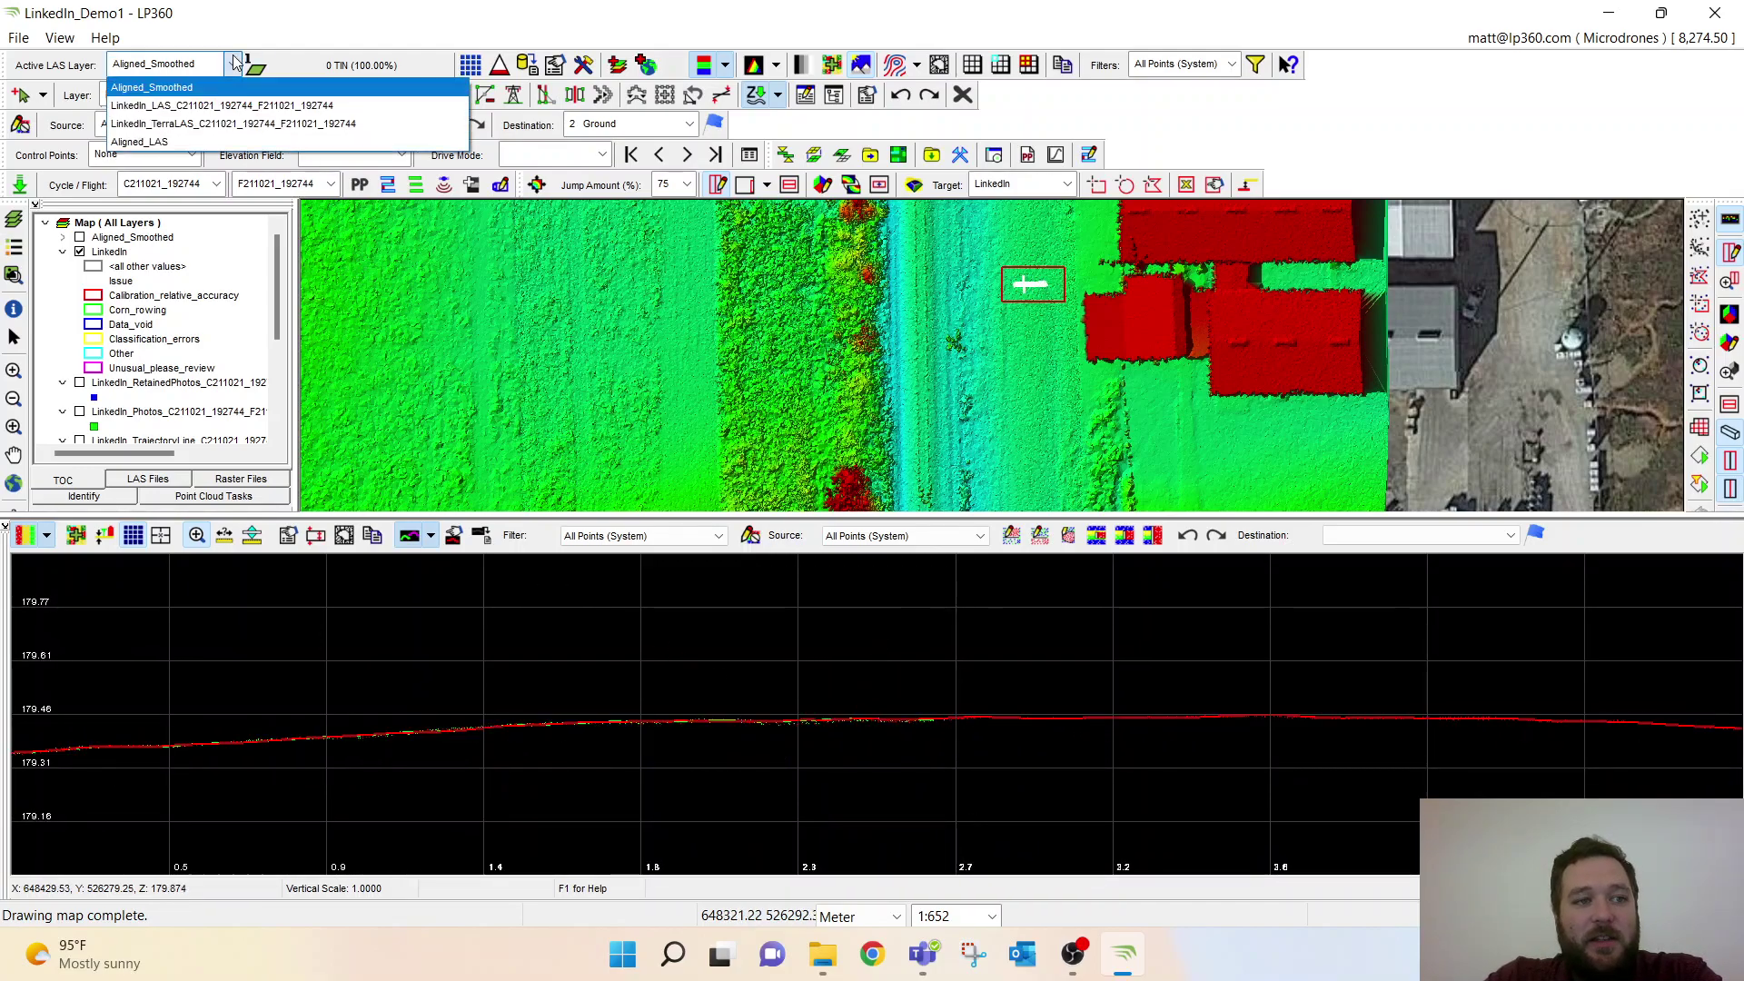
click(226, 127)
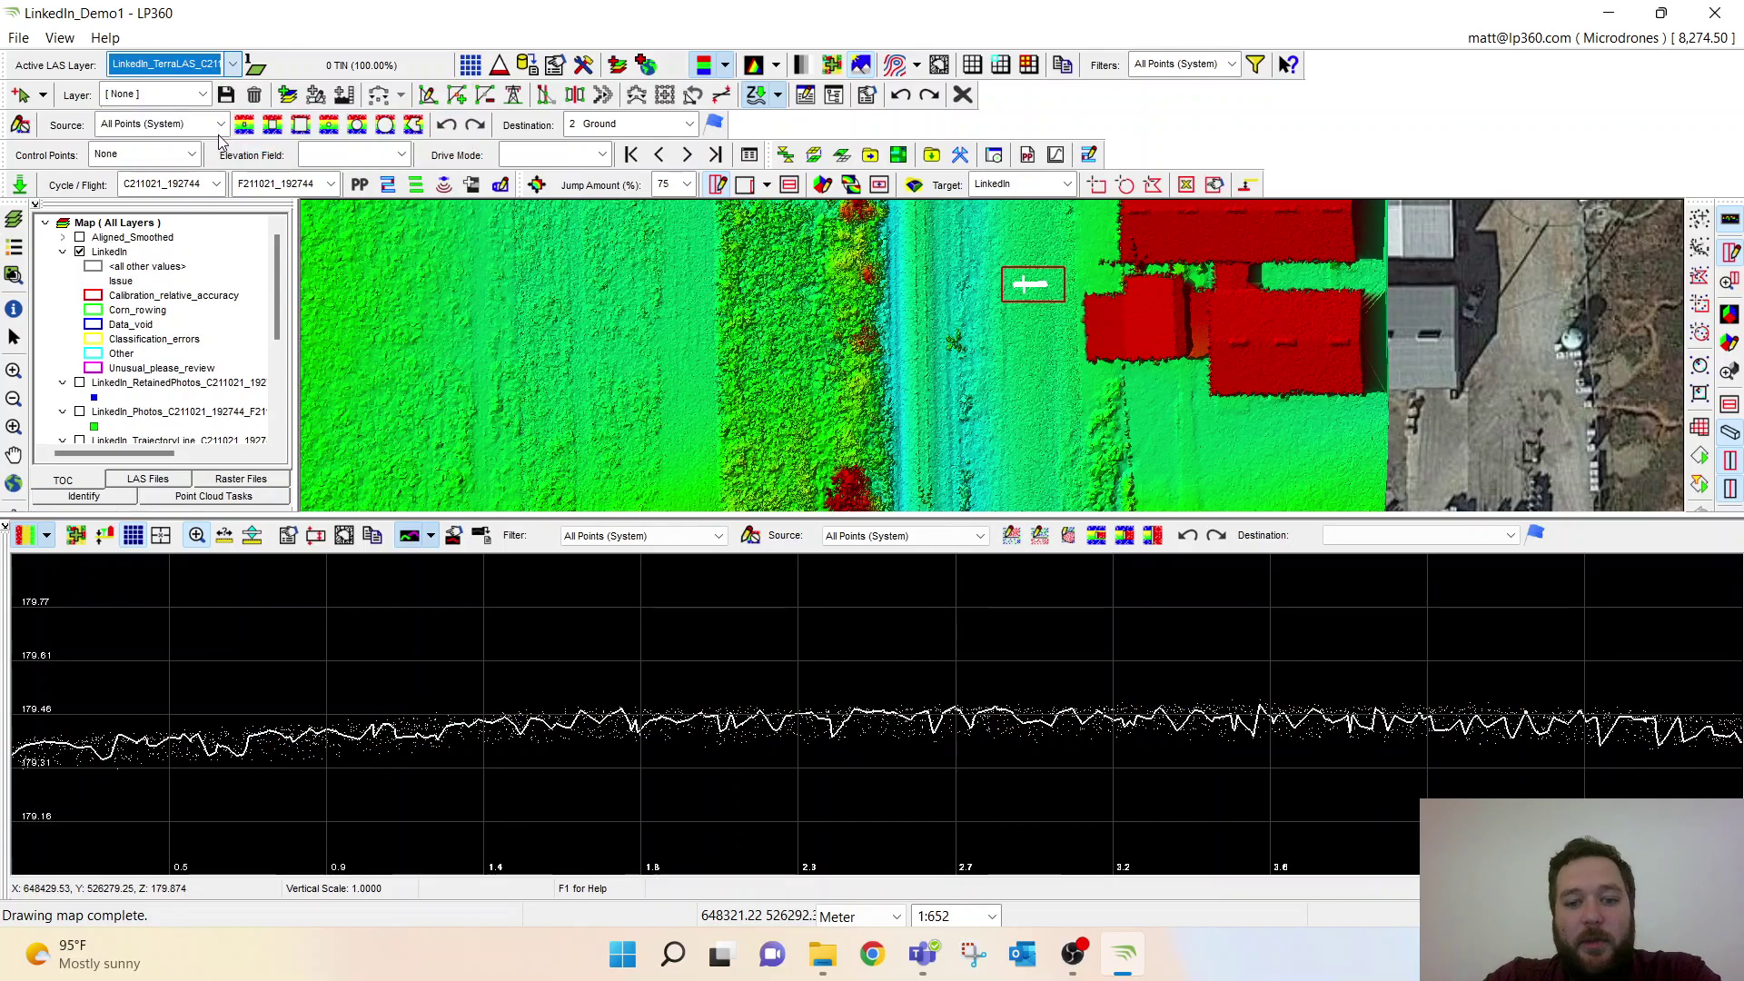
click(233, 64)
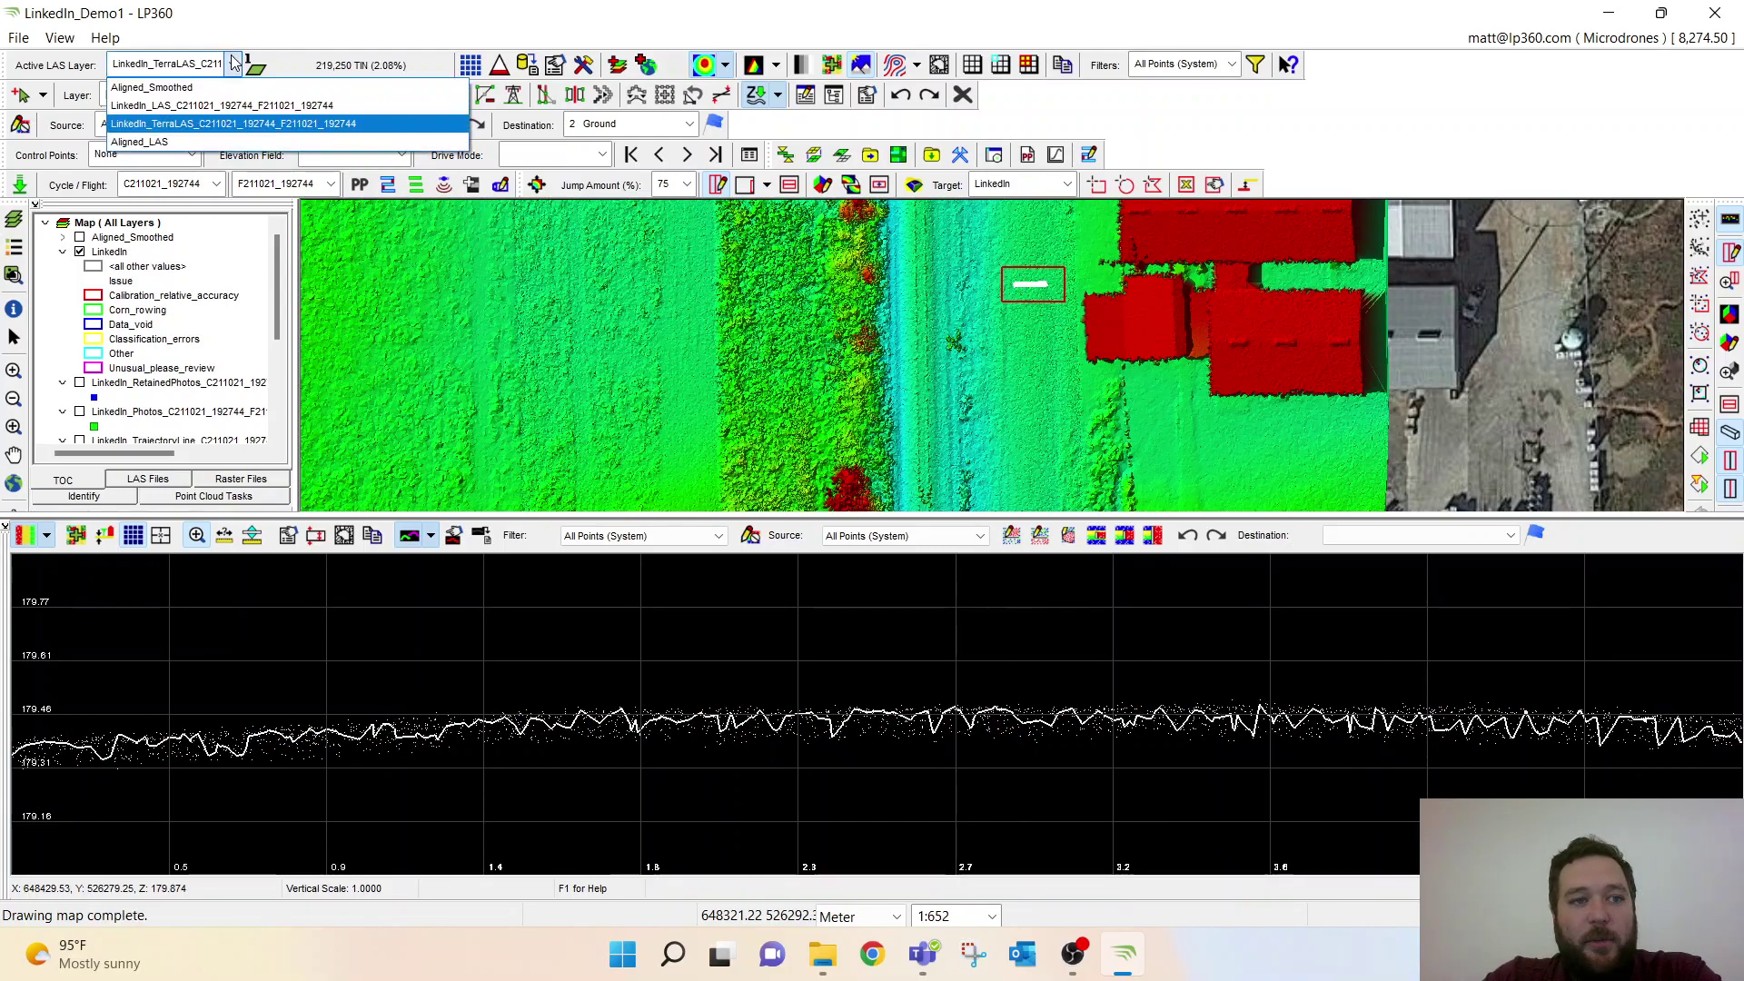
click(207, 107)
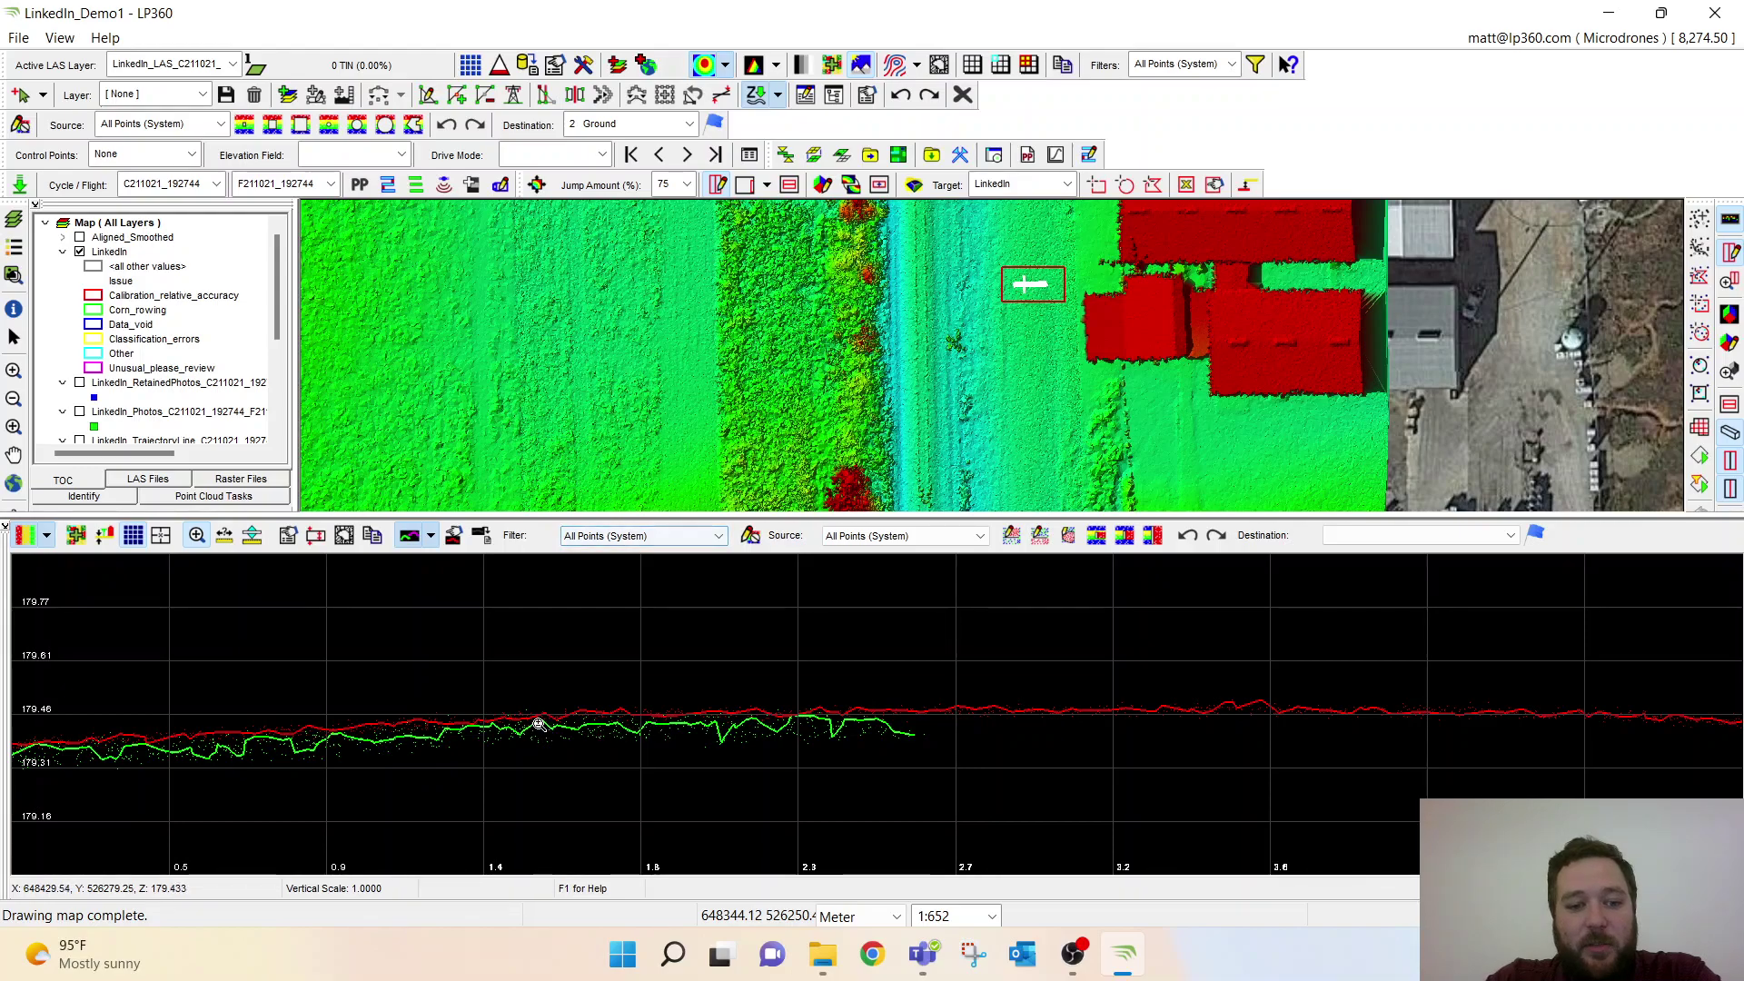
click(233, 64)
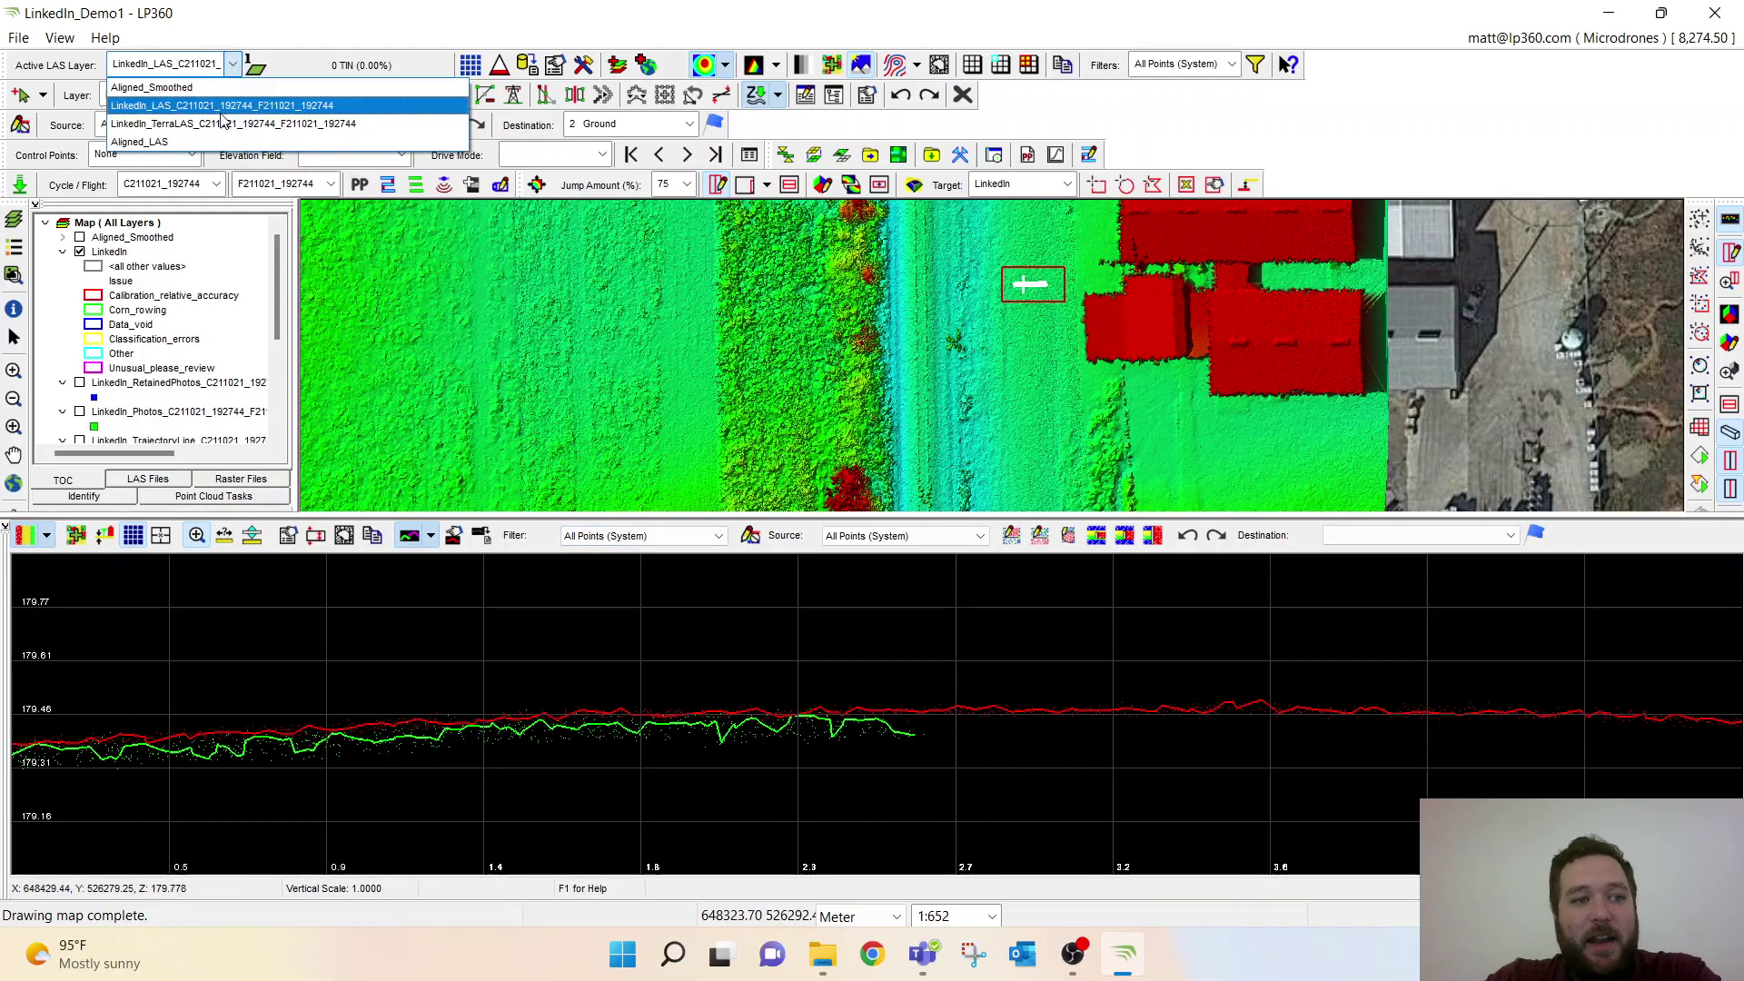
click(216, 142)
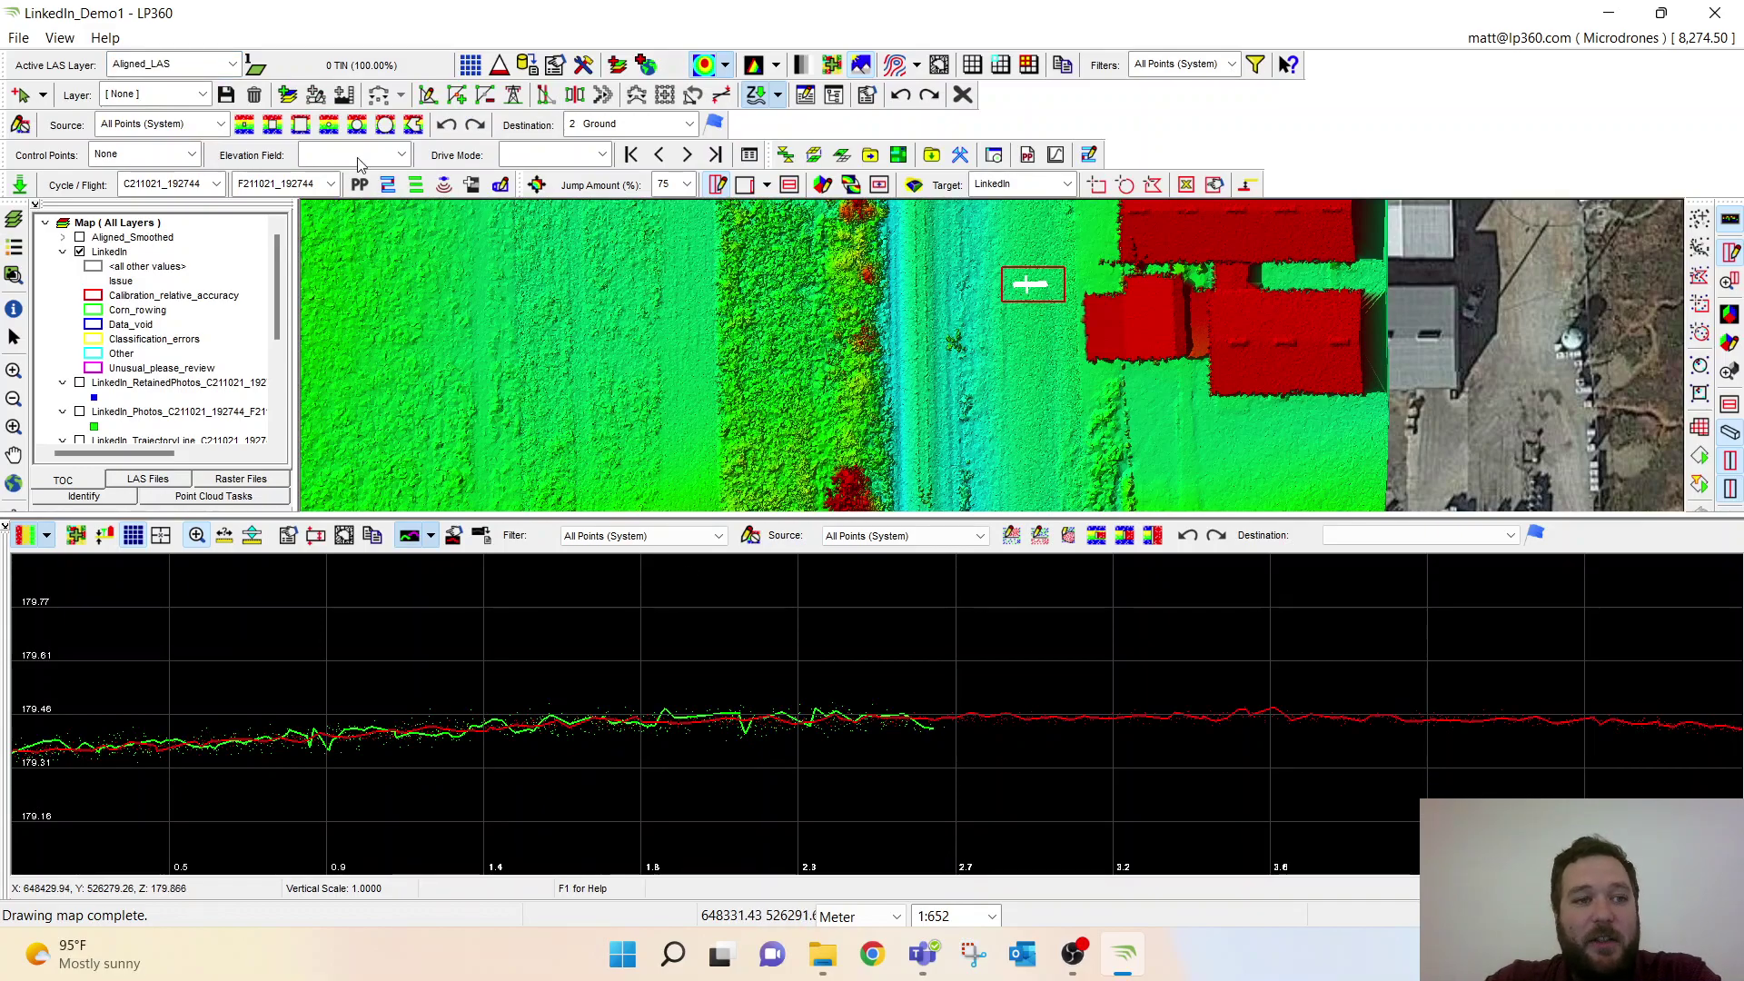
click(233, 65)
click(155, 96)
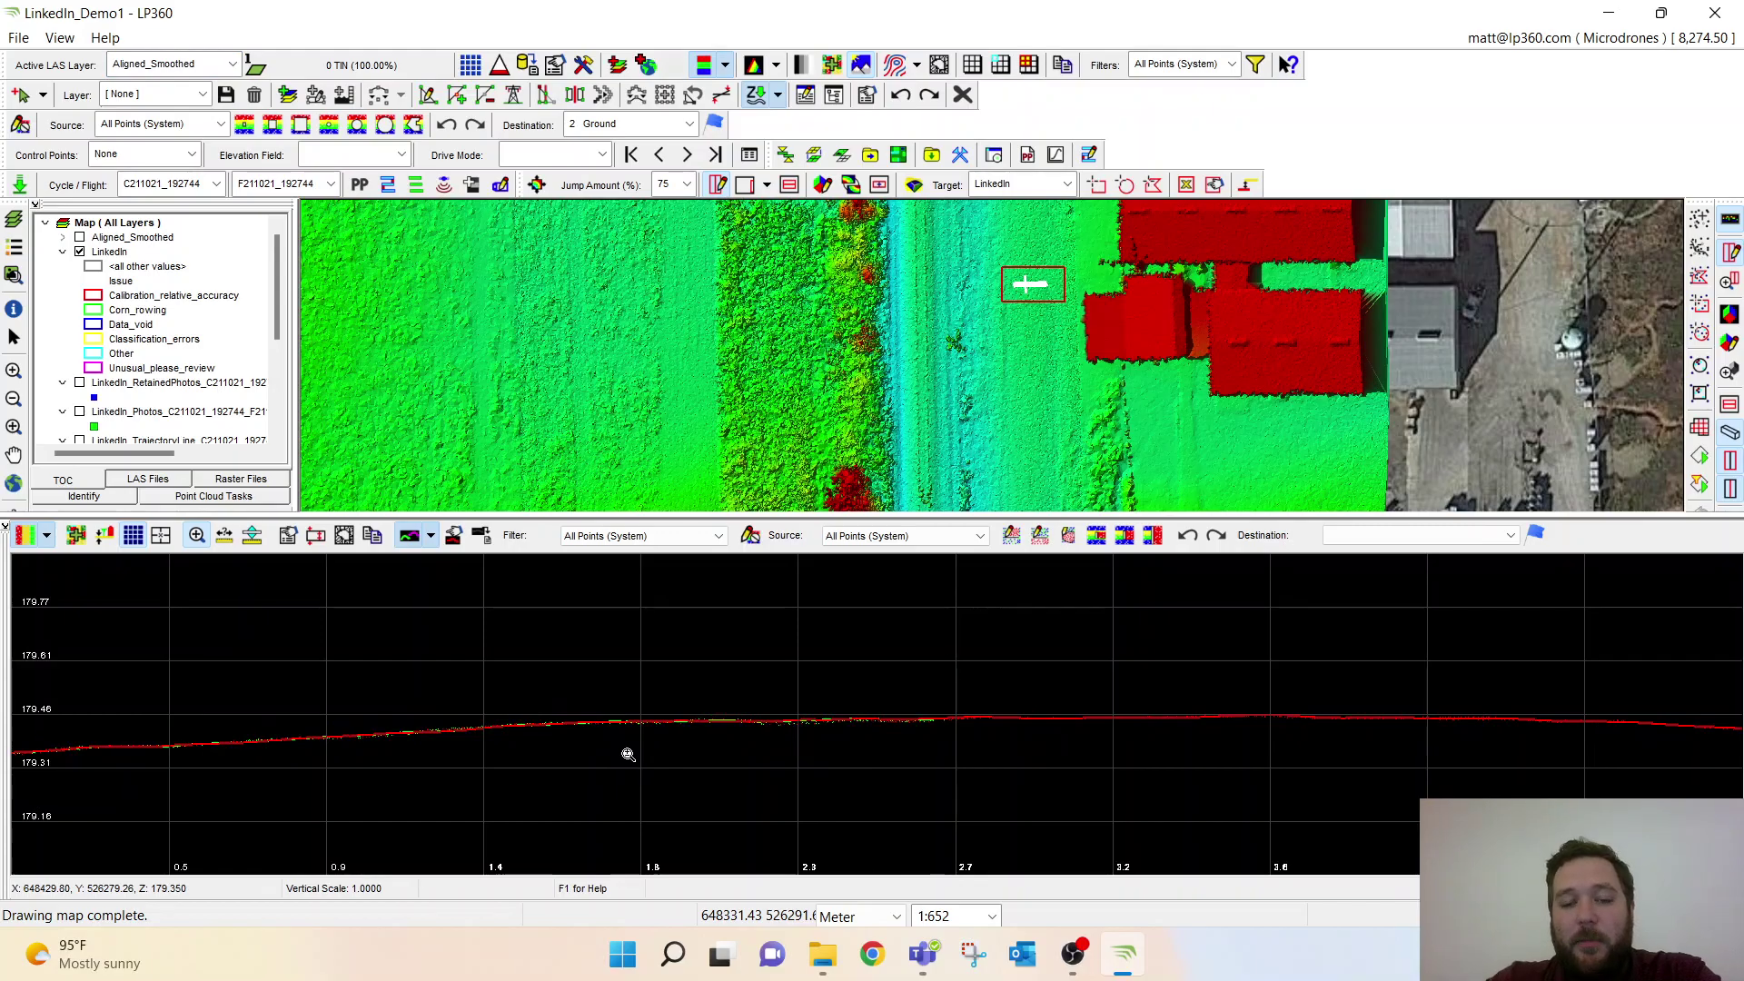
Close the profile, show Aligned_Smoothed instead of LinkedIn_TerraLAS, and colour it by elevation
click(6, 529)
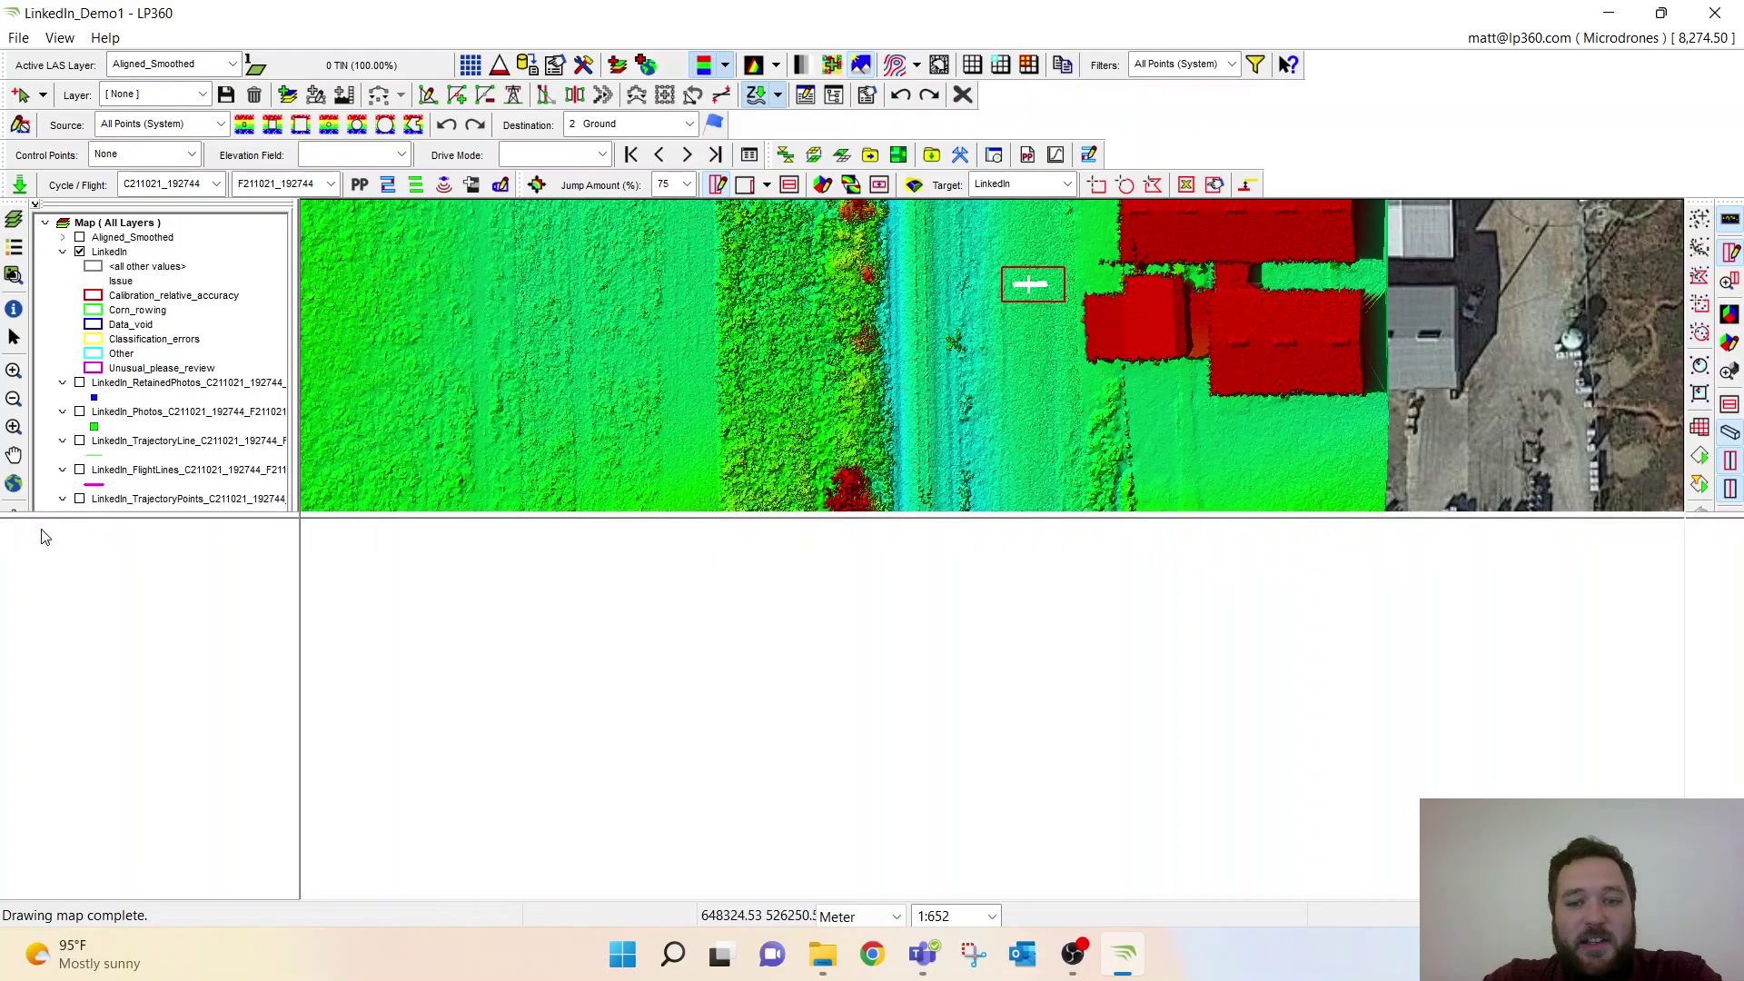
scroll(1061, 395, up, 2)
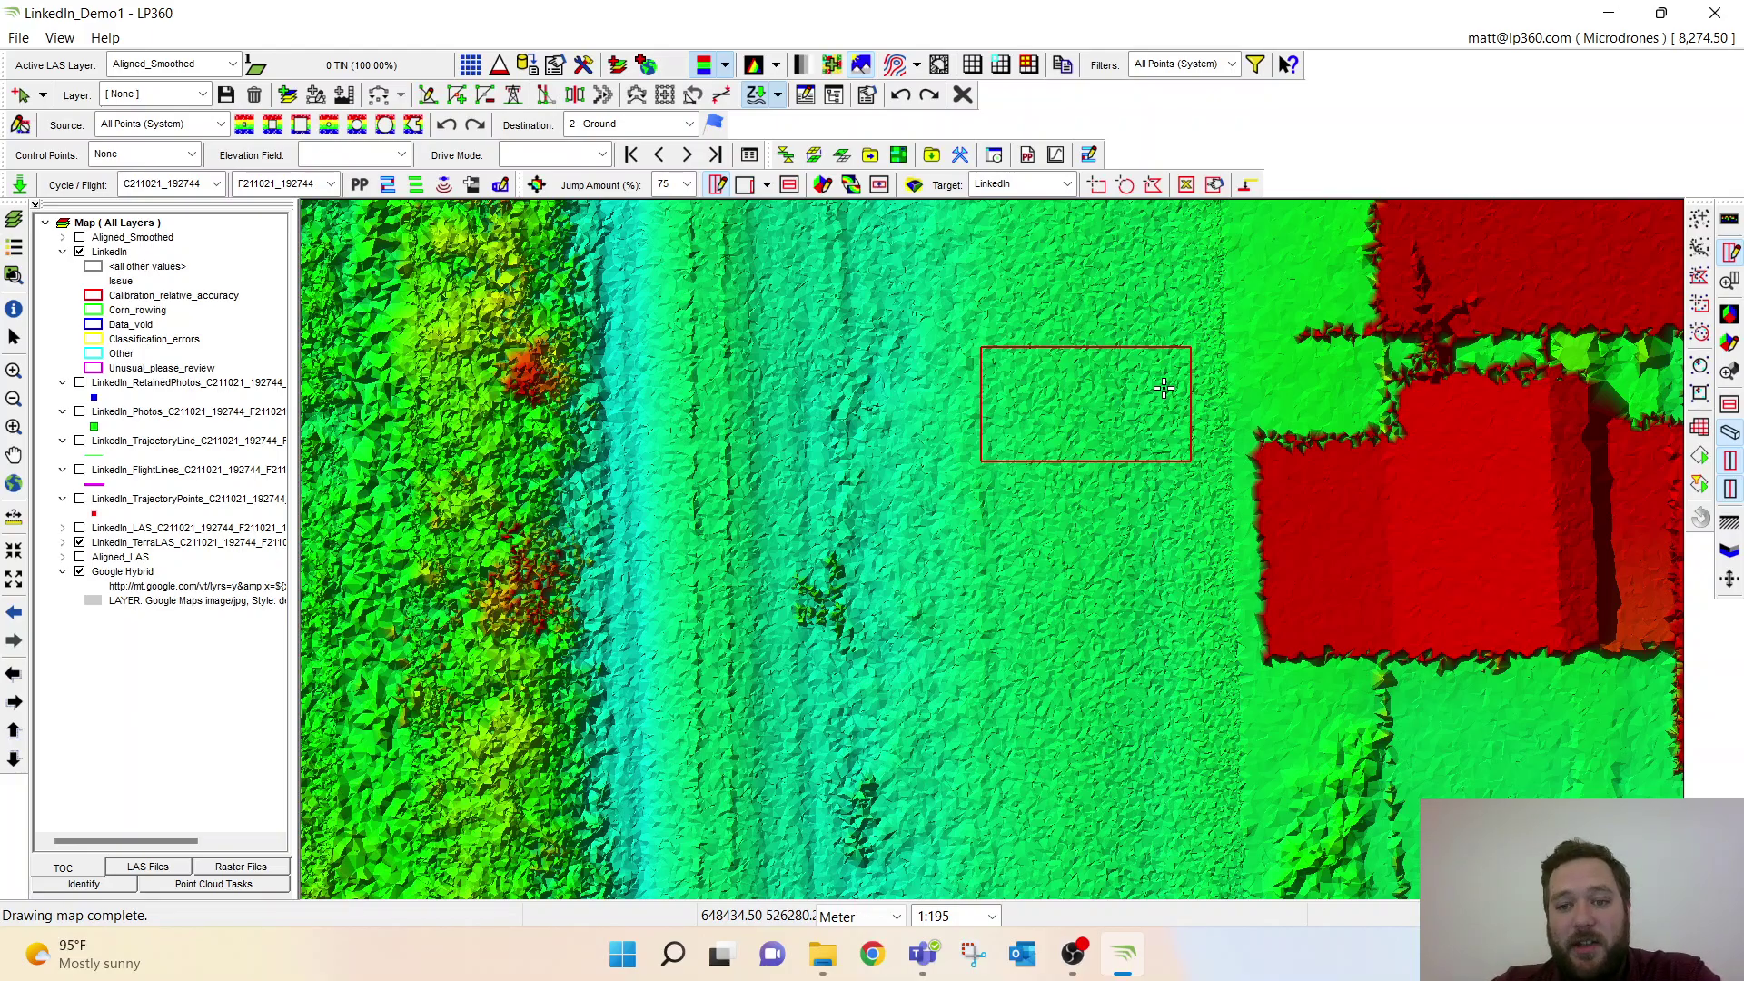
click(80, 543)
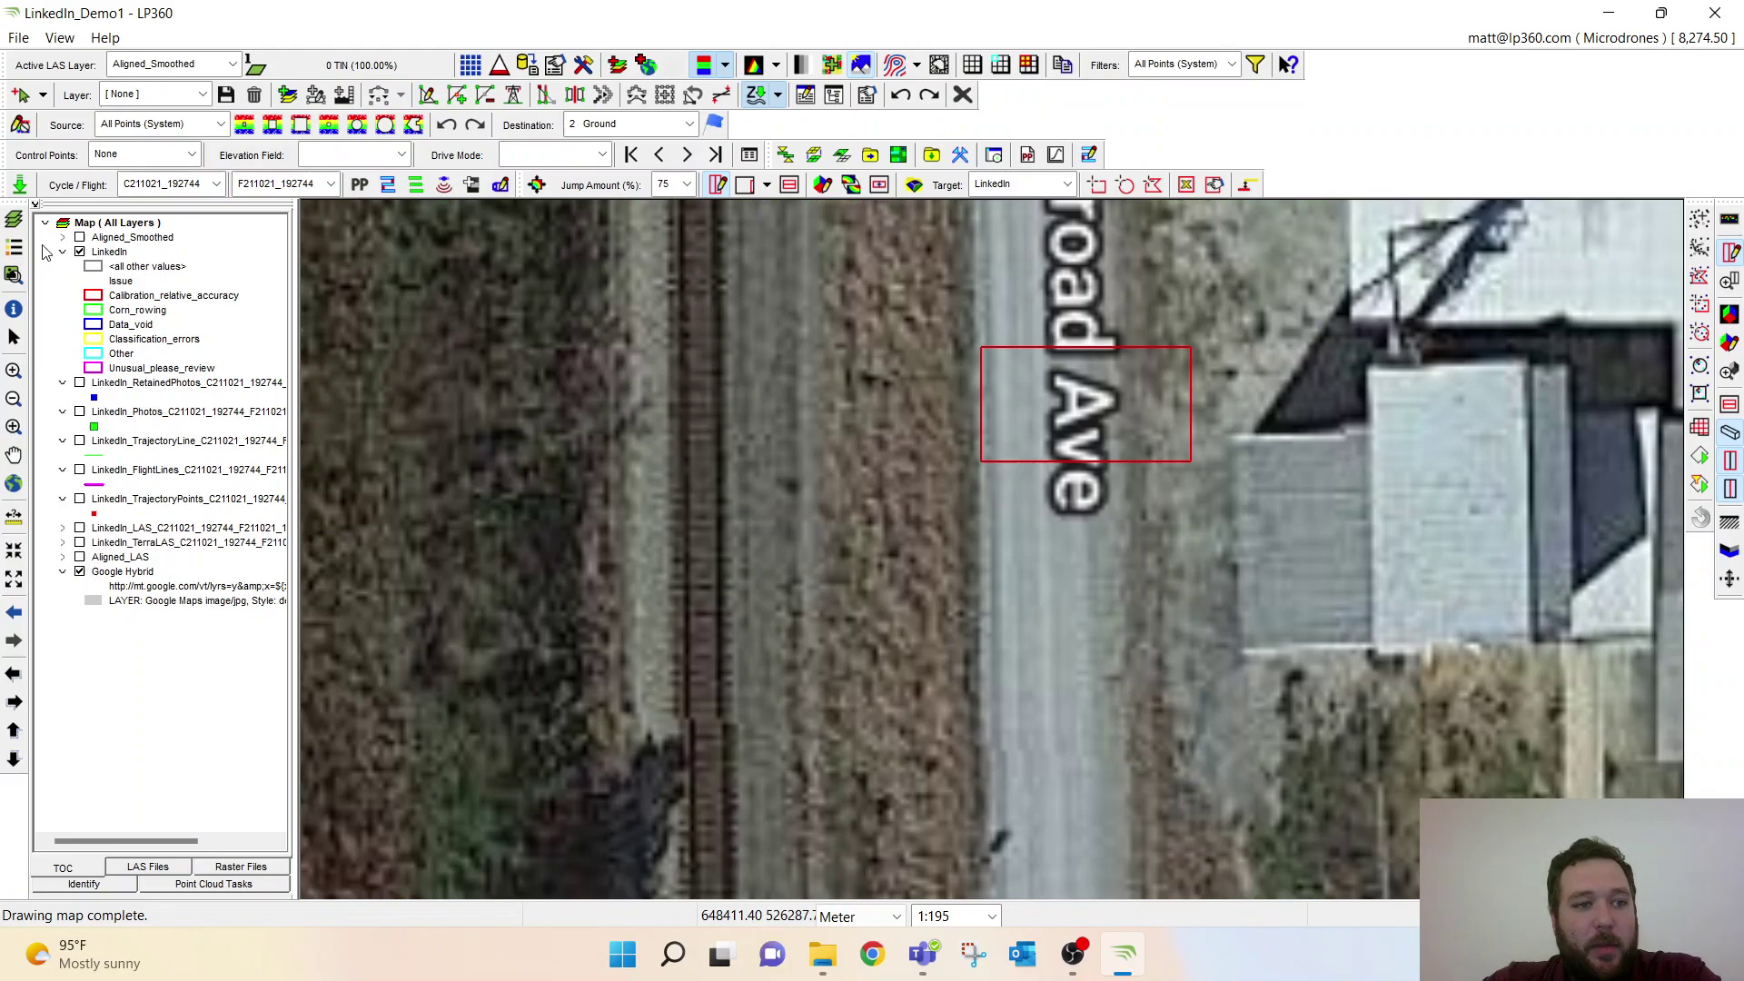
click(80, 237)
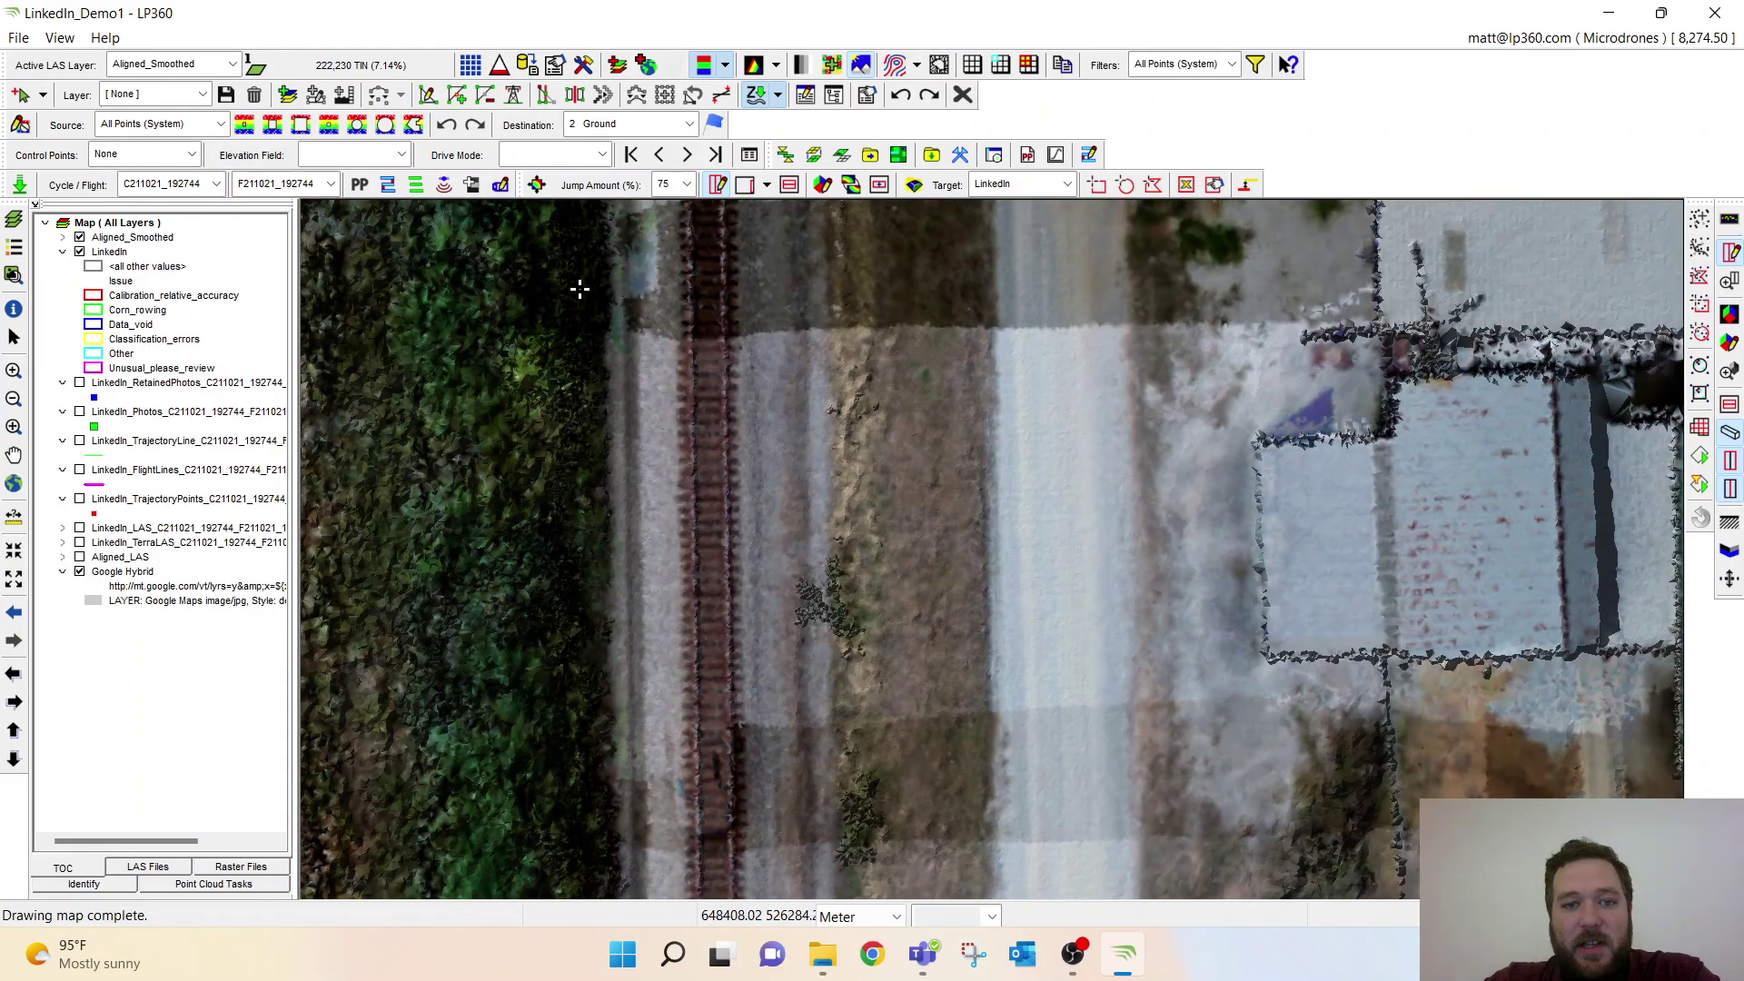
click(725, 65)
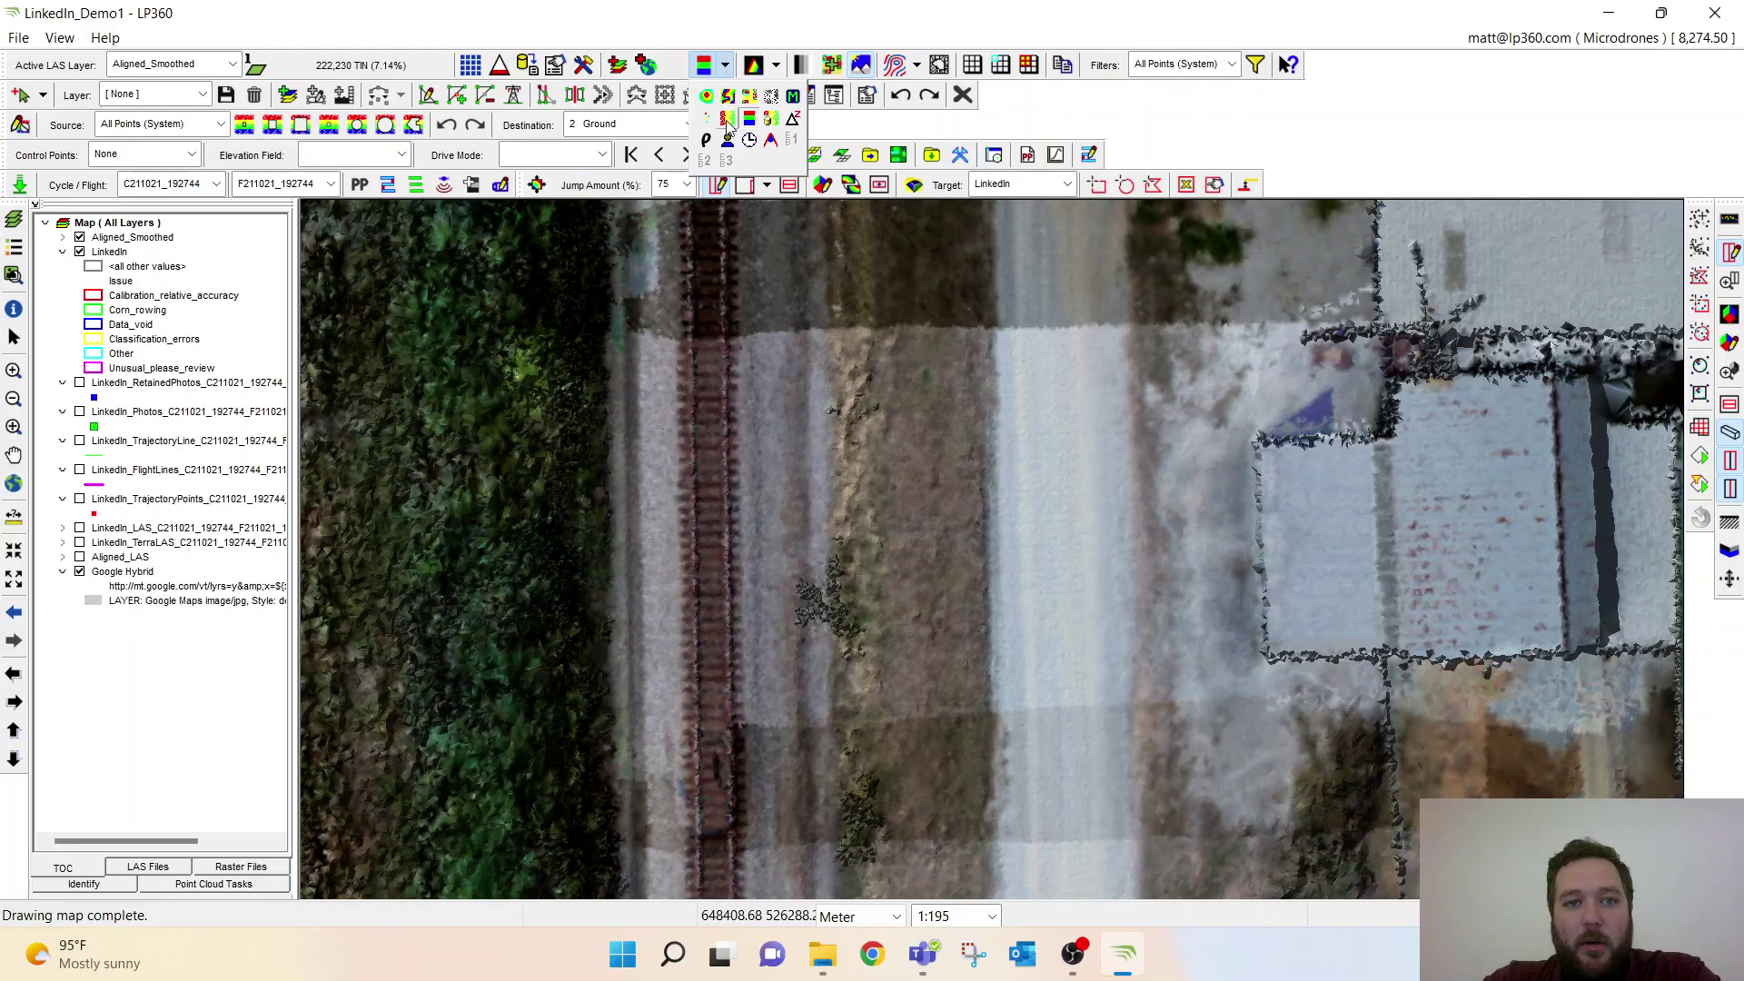
click(706, 96)
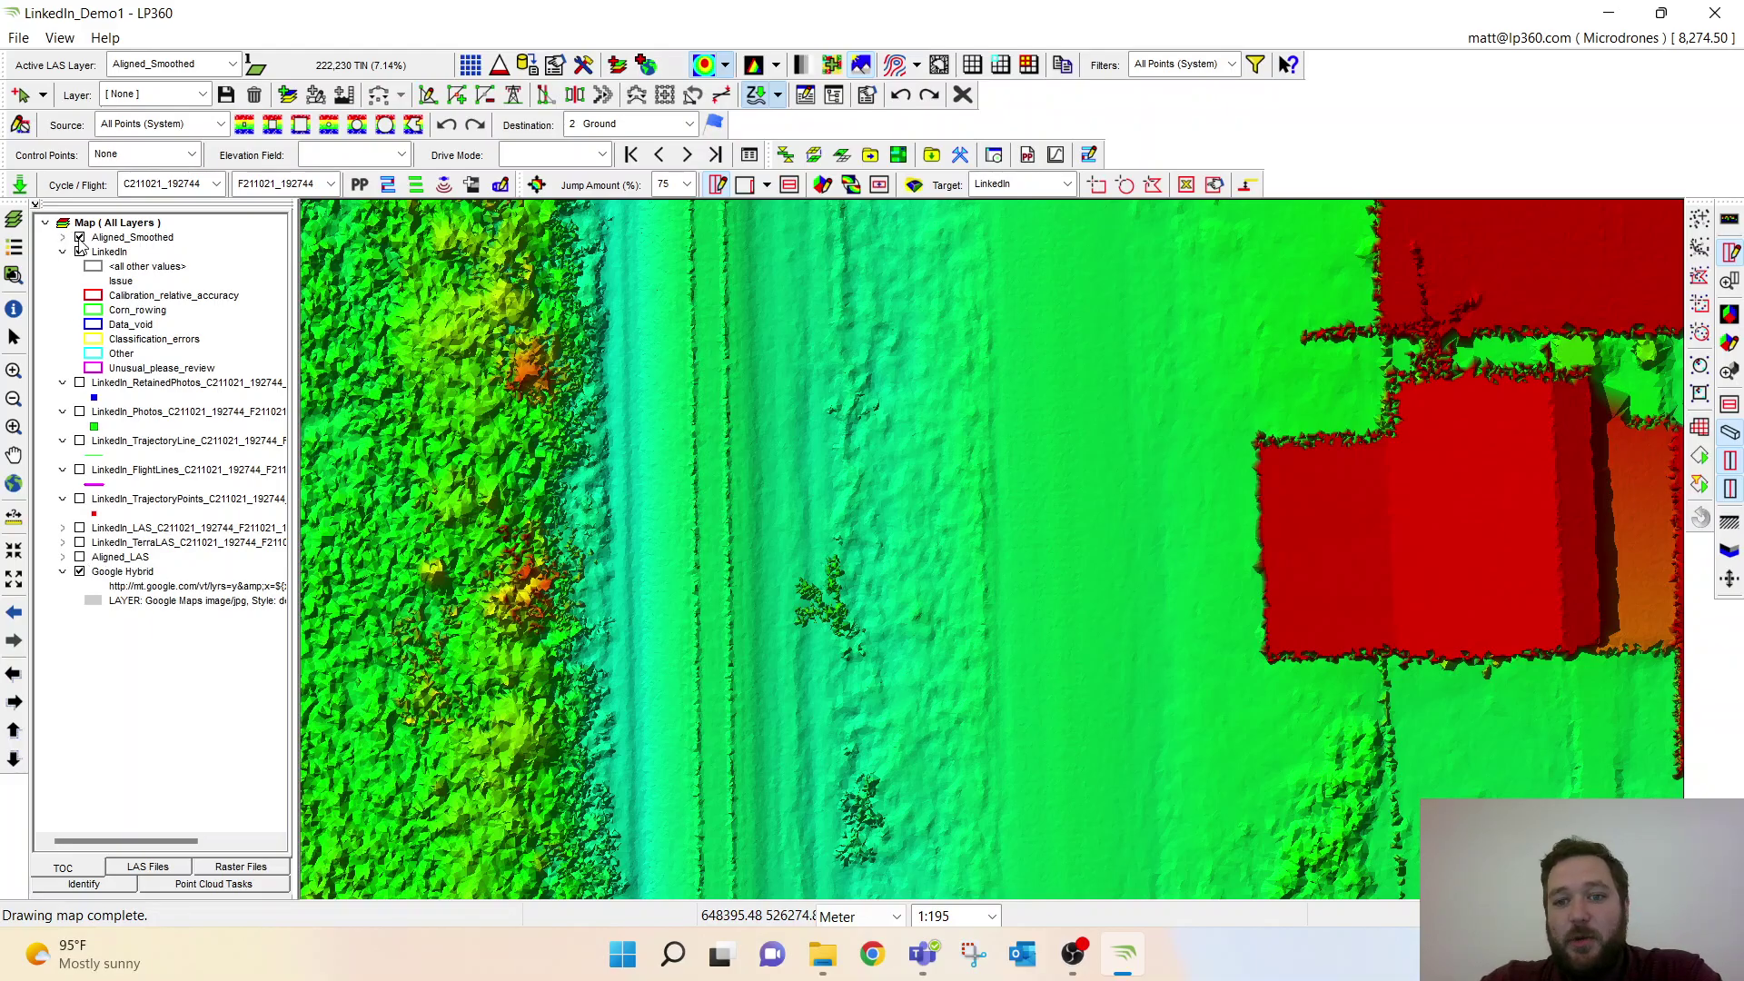
Hide Aligned_Smoothed, toggle Aligned_LAS off, cancel its Properties, and show LinkedIn_TerraLAS
click(80, 238)
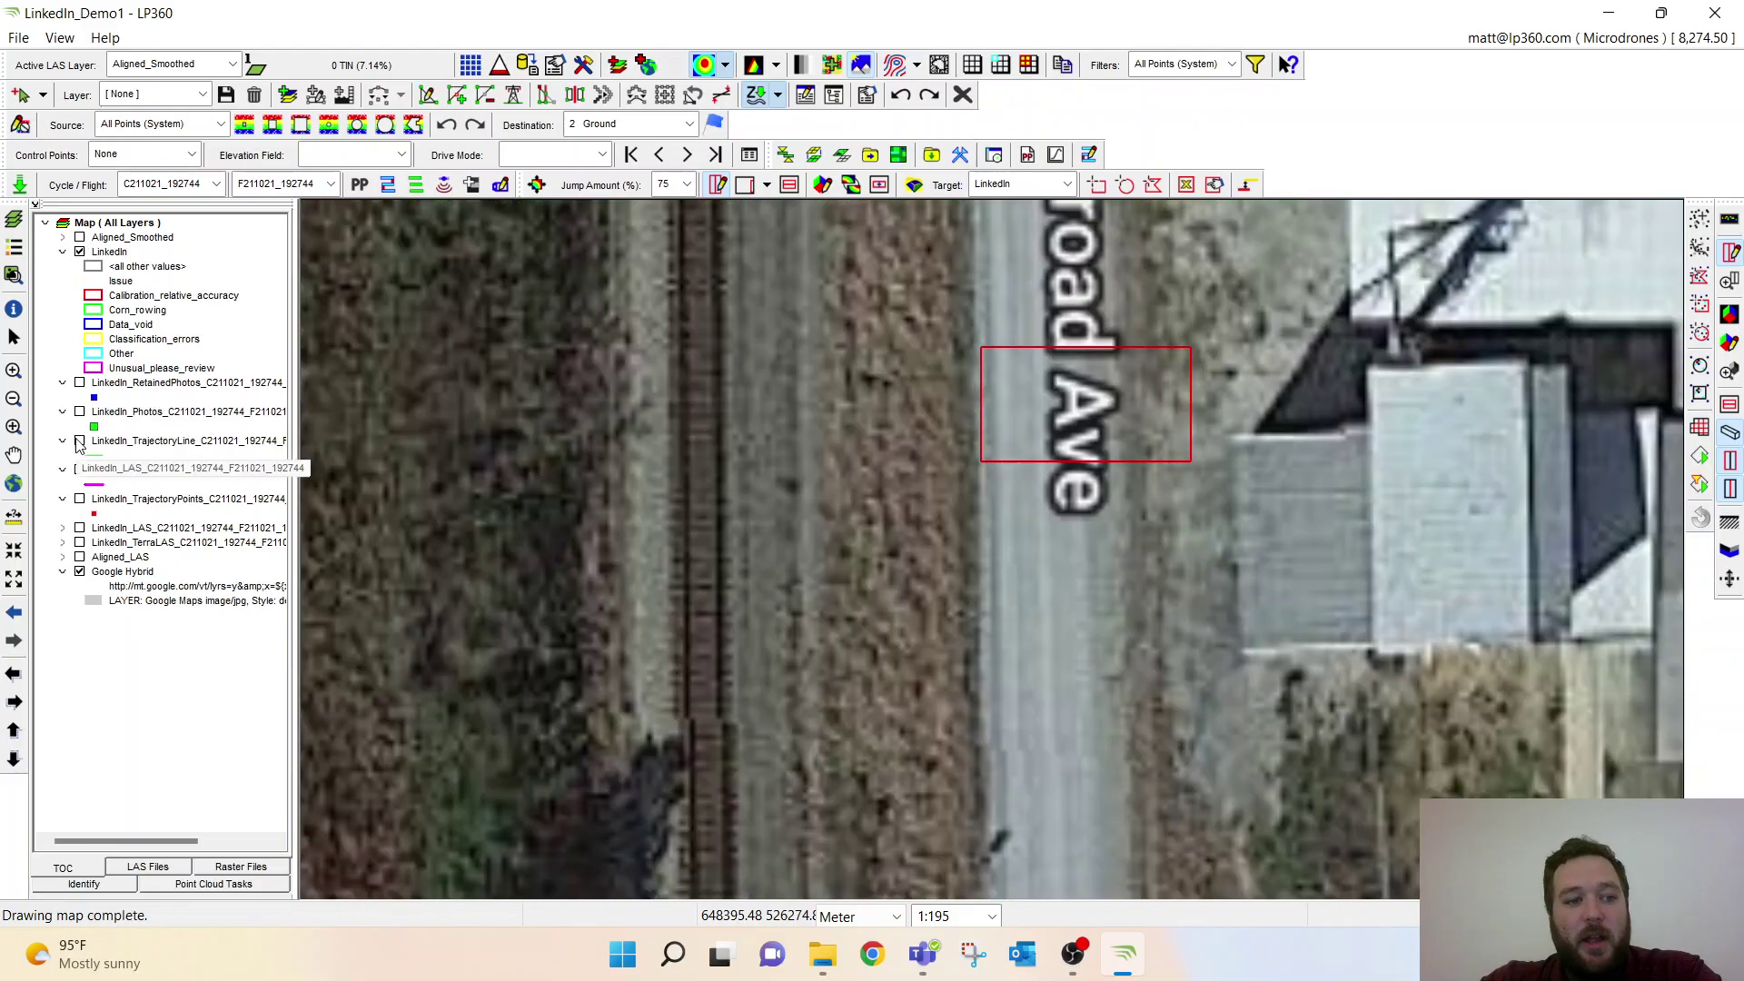
click(80, 557)
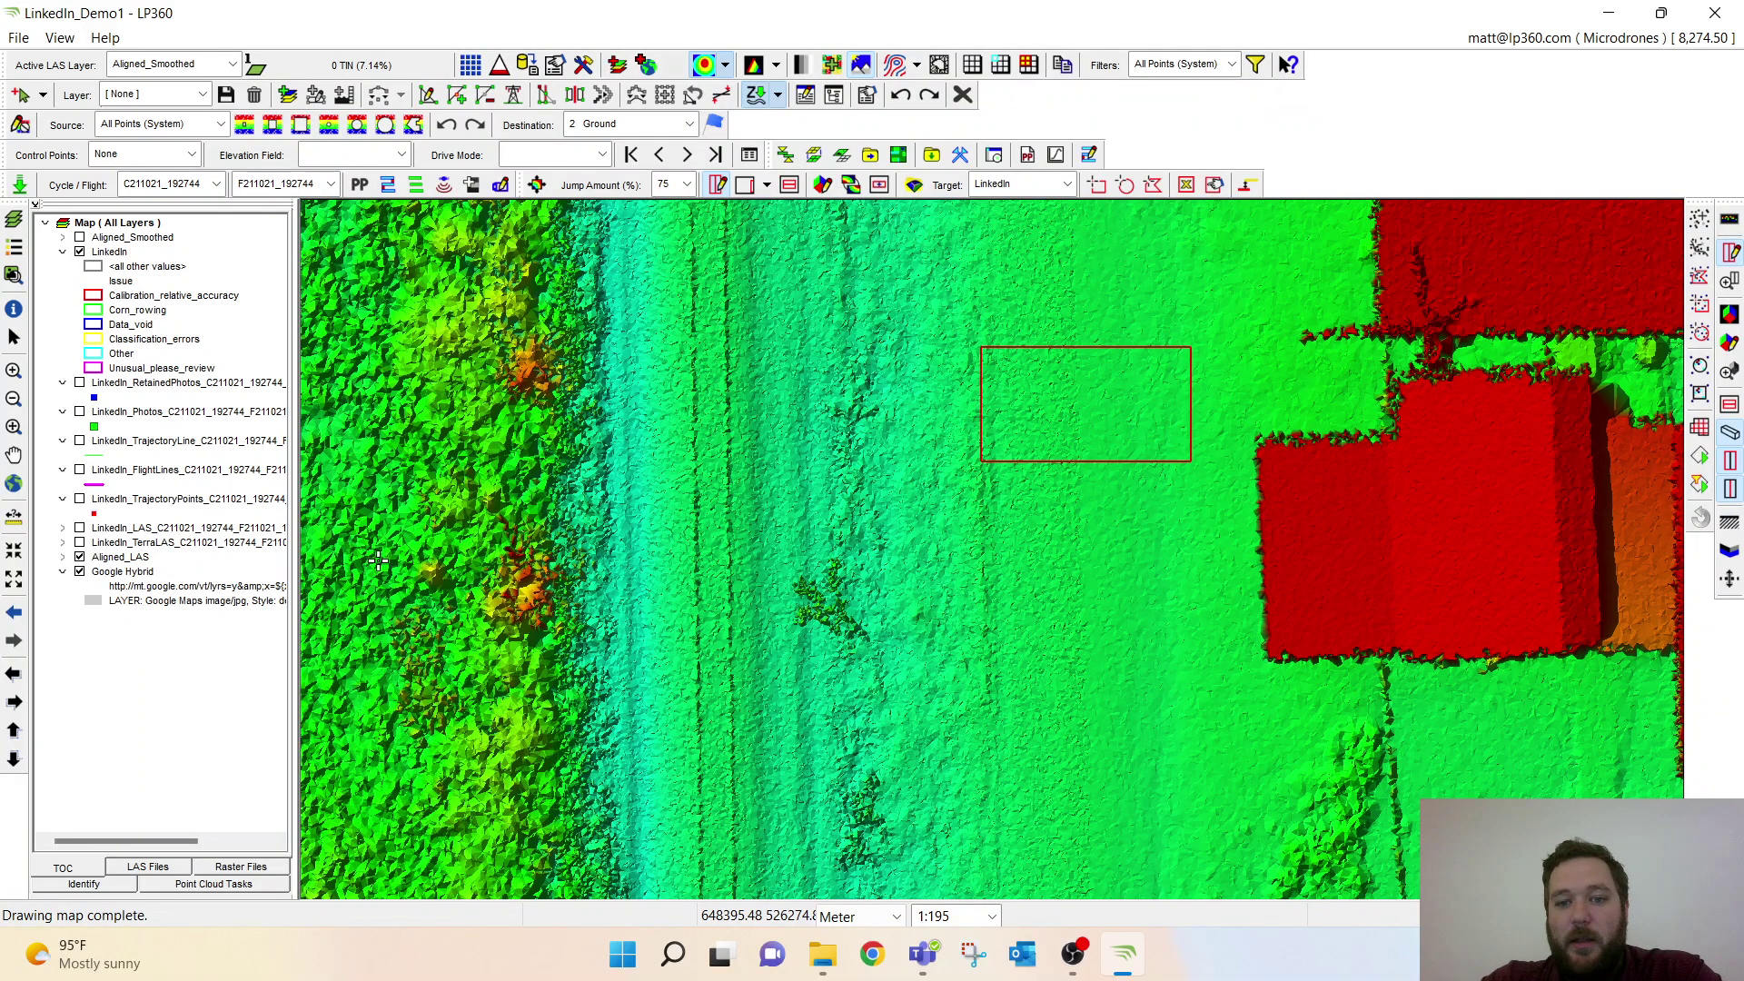
double_click(80, 557)
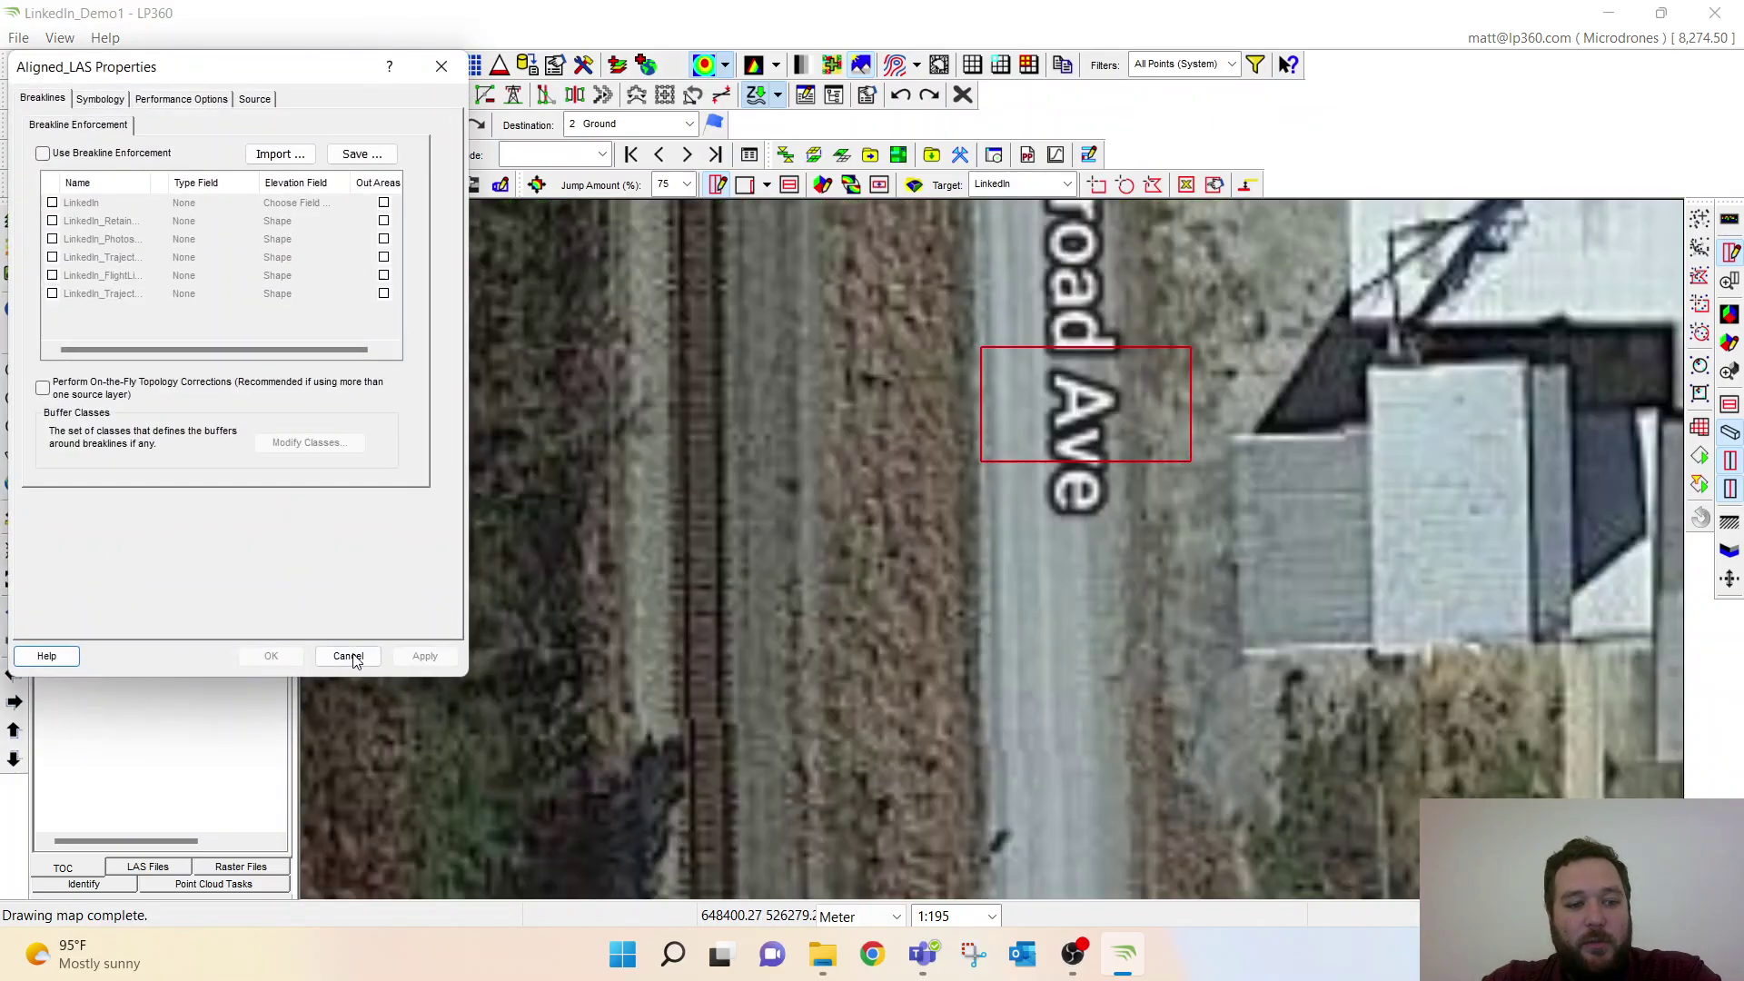
click(345, 651)
click(80, 542)
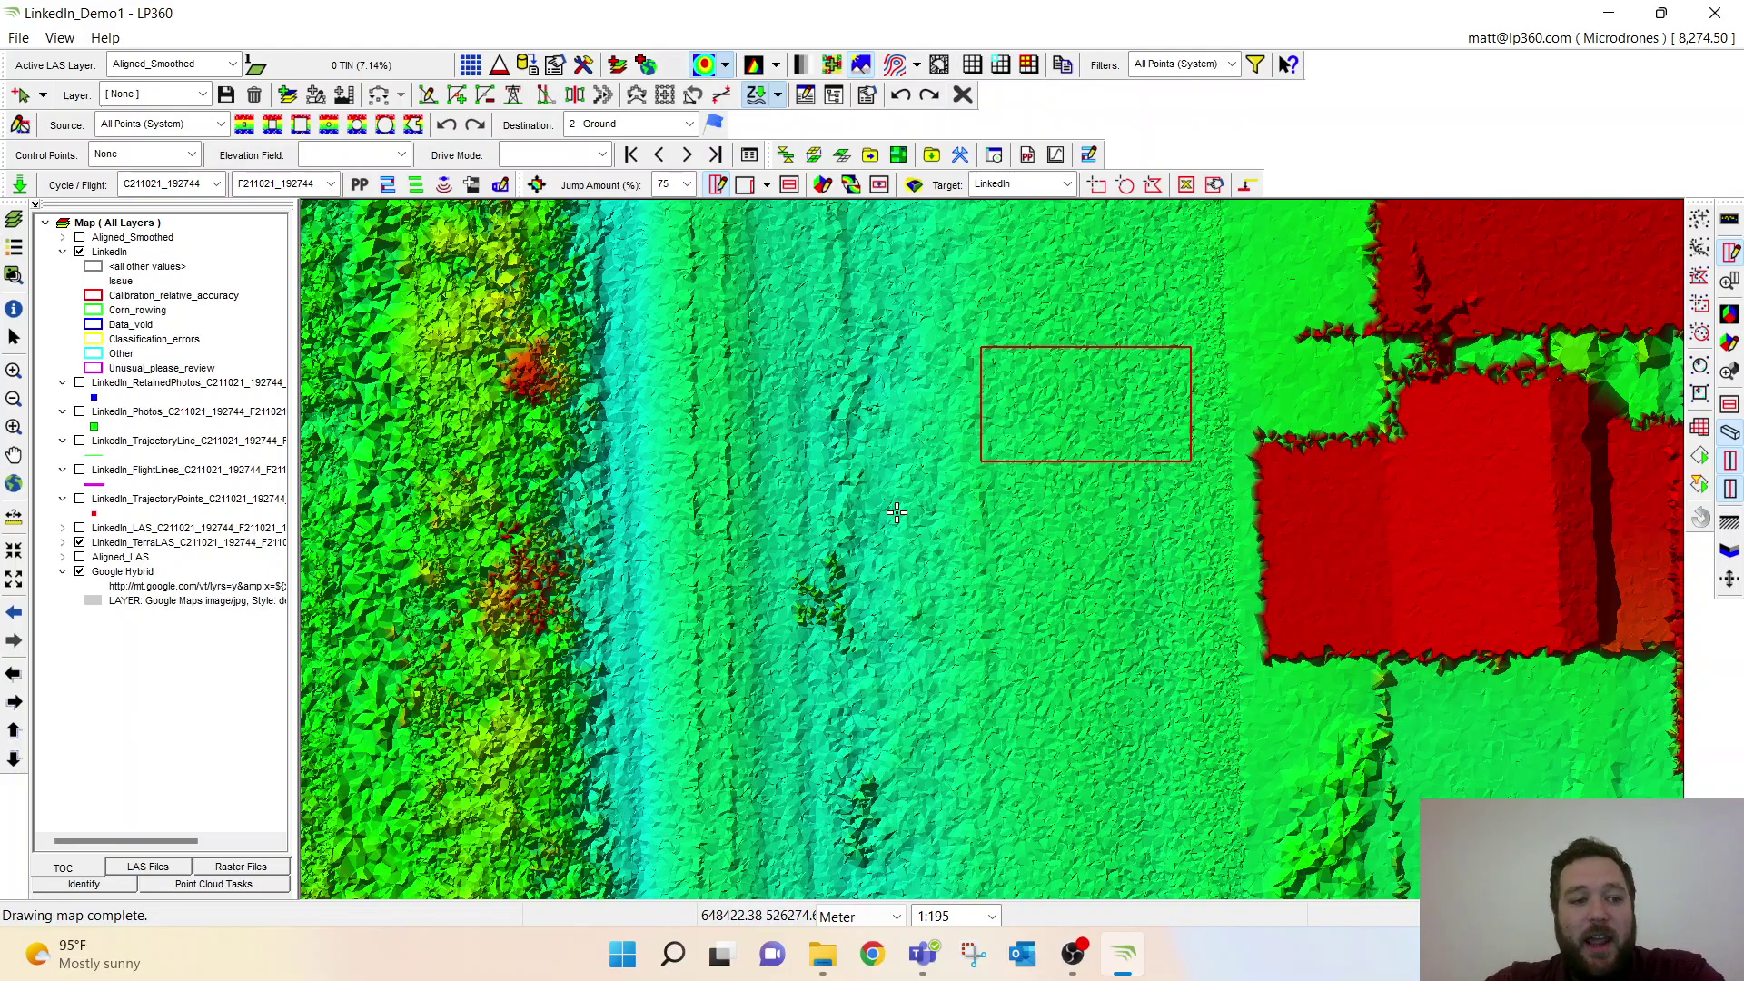
Hide LinkedIn_TerraLAS, show Aligned_Smoothed, and zoom the map out
click(80, 542)
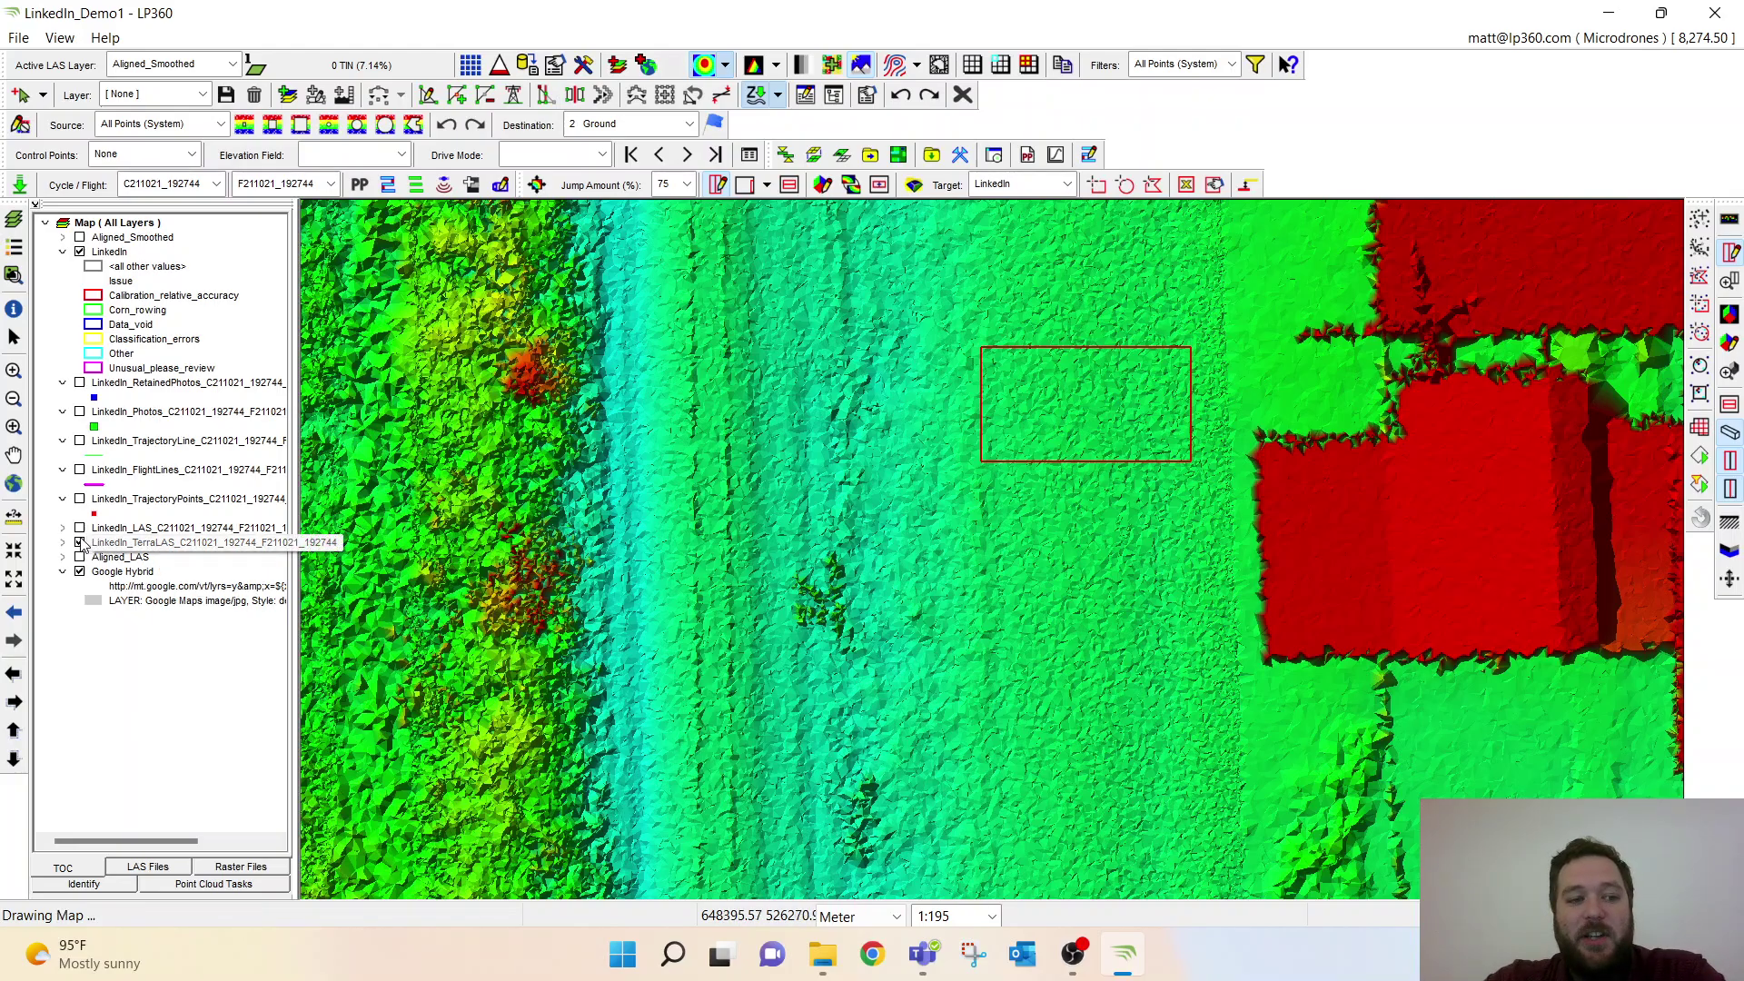
click(80, 237)
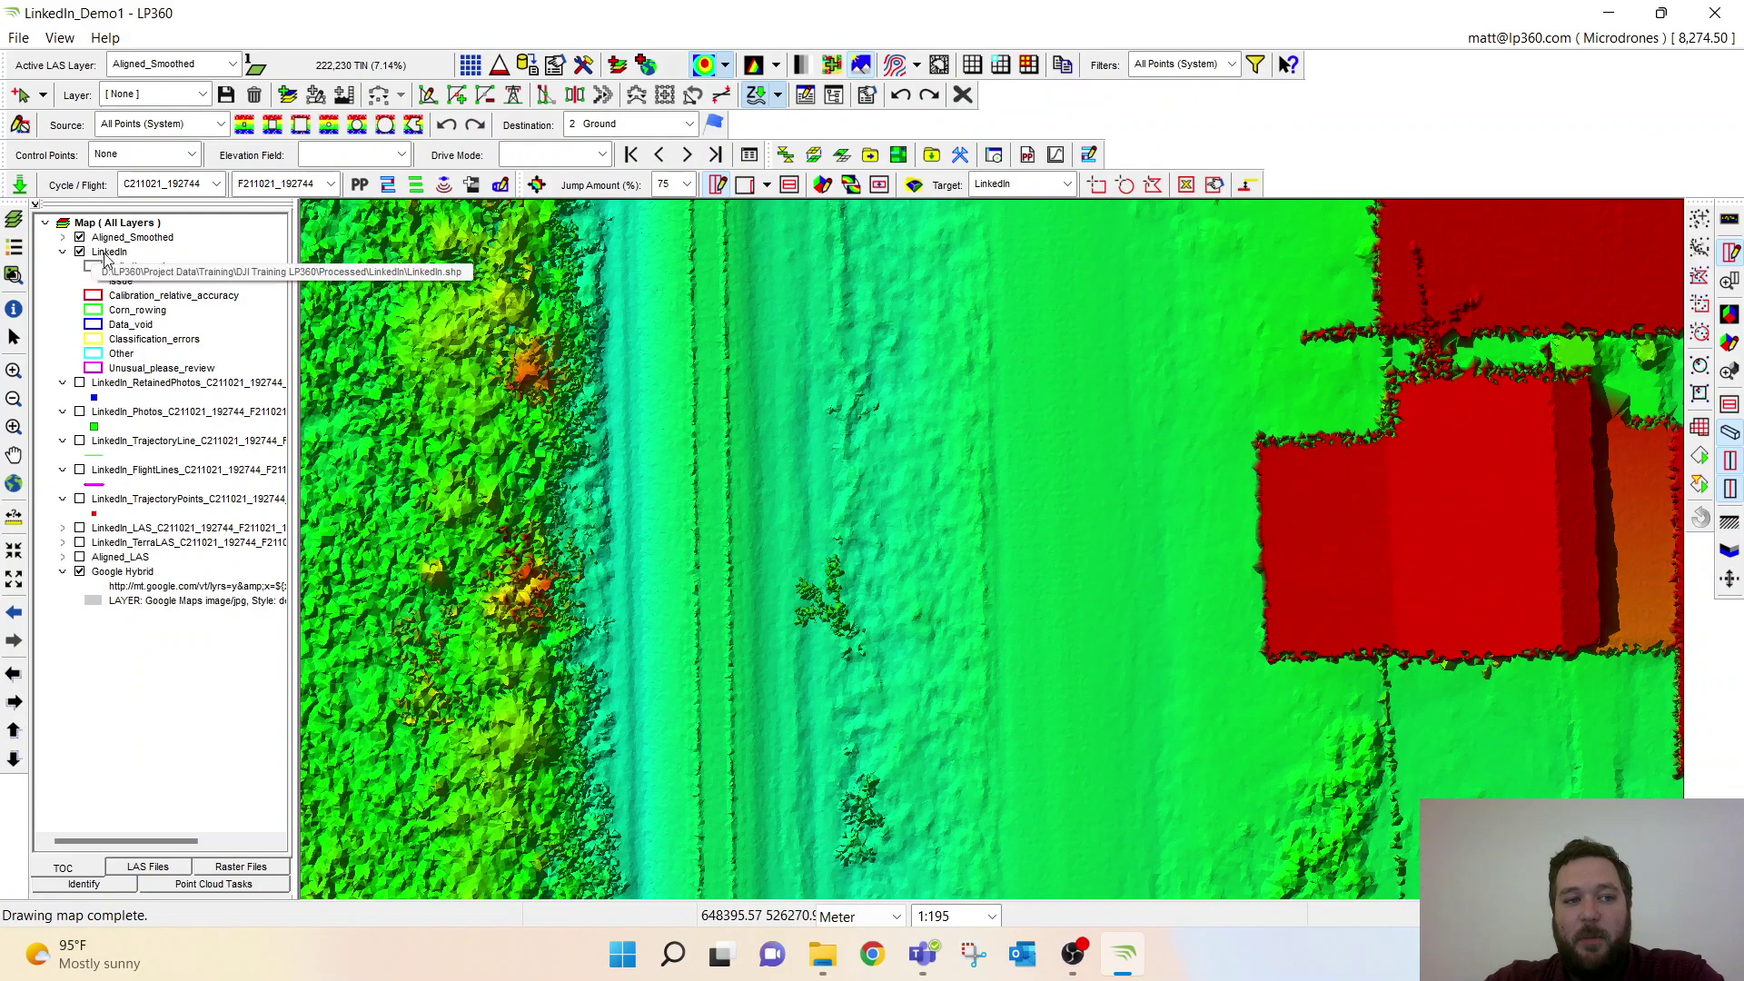
scroll(971, 618, down, 3)
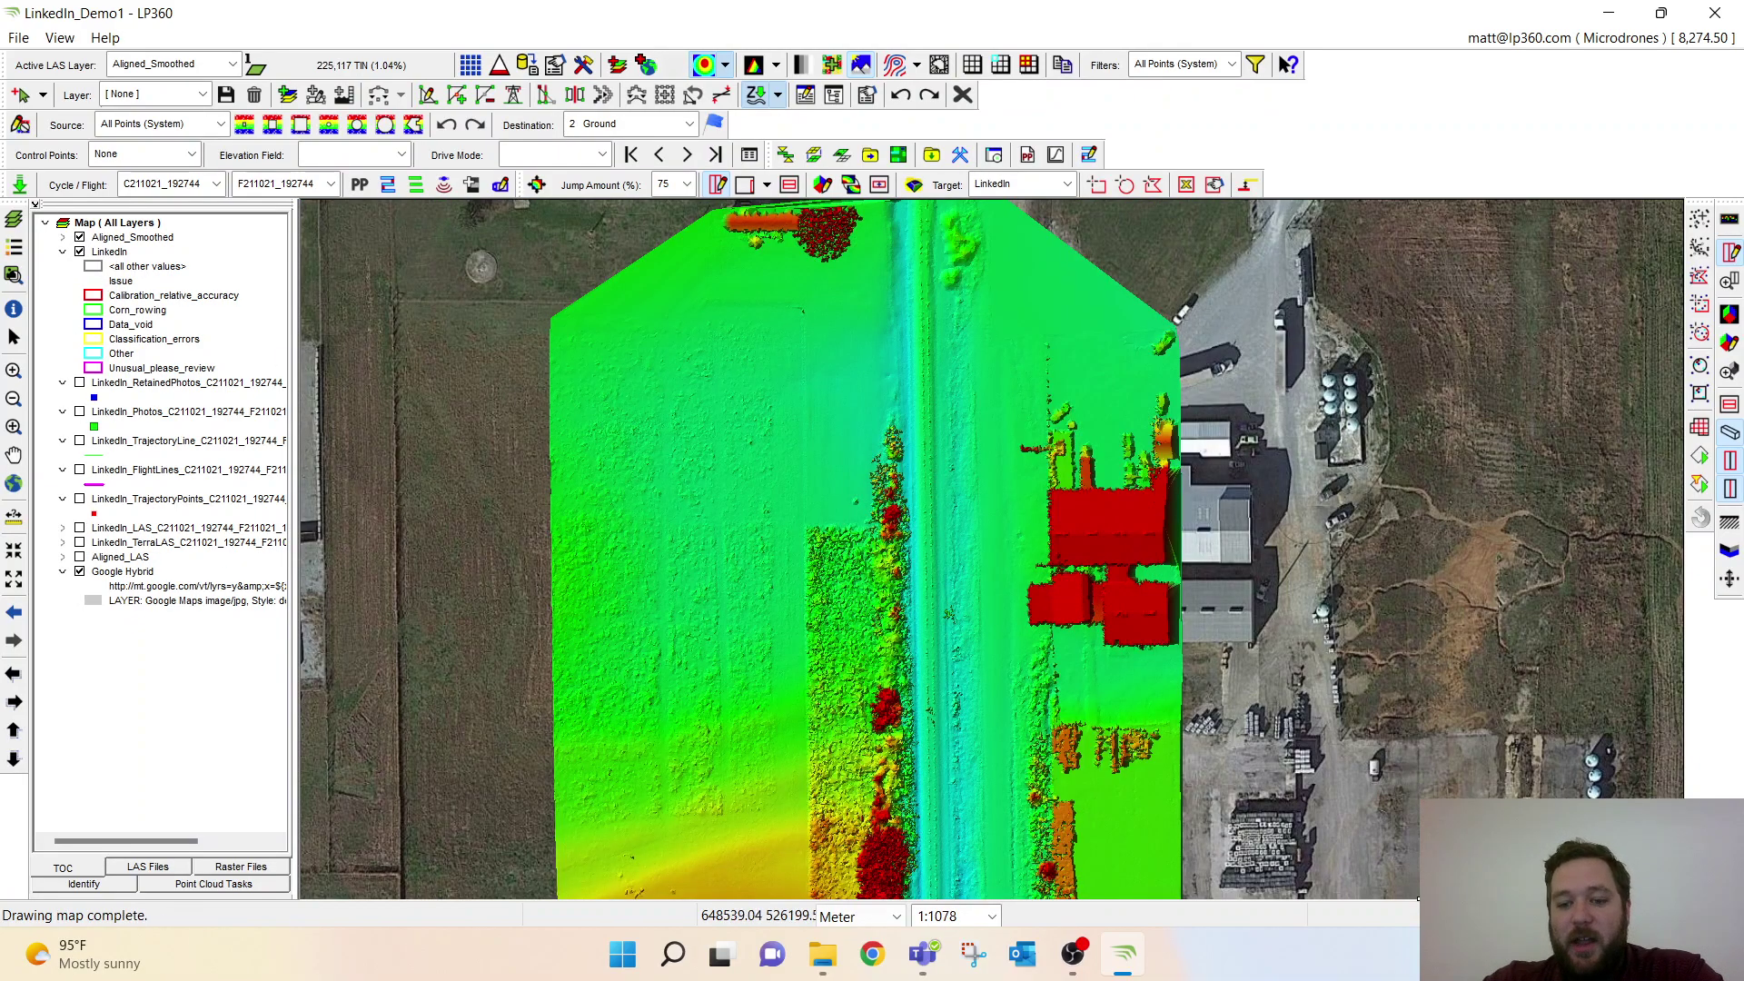